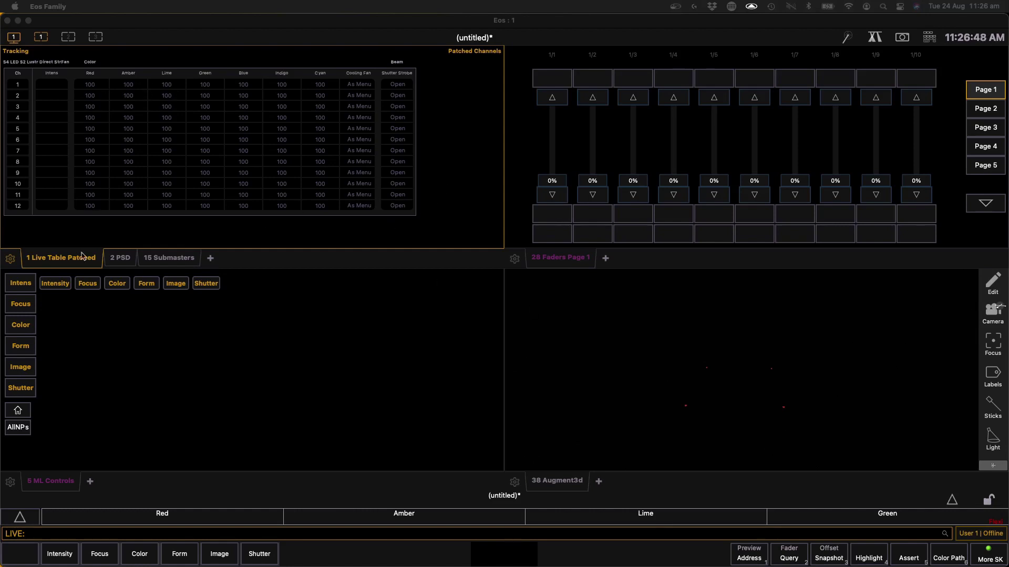
Set channels 1 thru 12 to full intensity.
click(103, 141)
text(1)
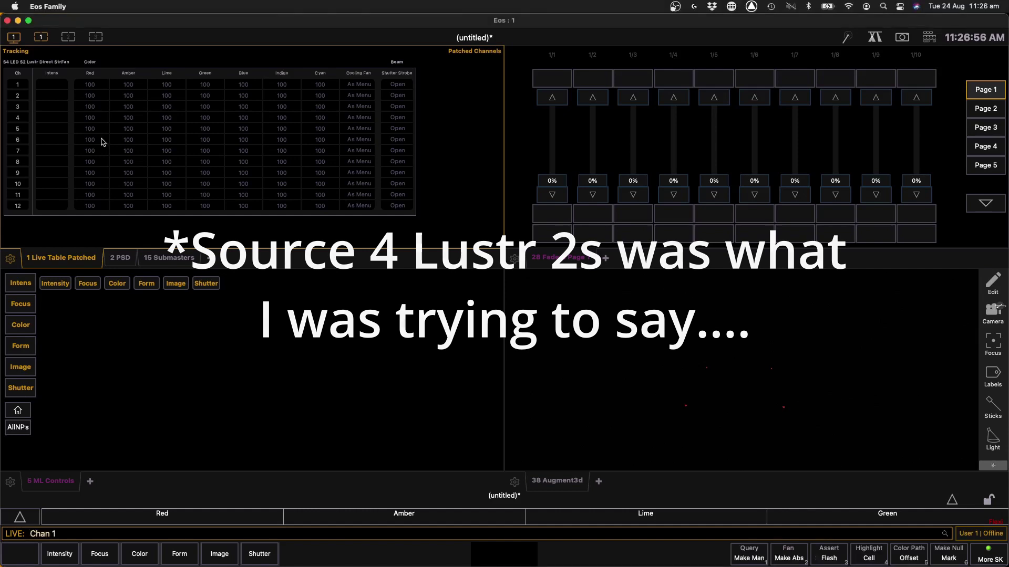
text(t12af)
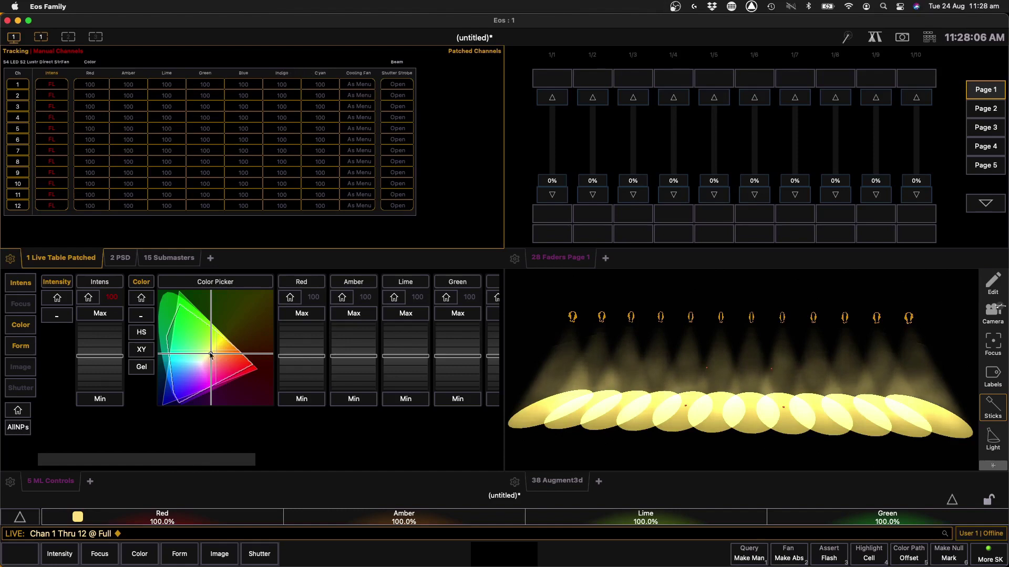
Set Red, Amber, Lime, Green, Blue, Indigo and Cyan to minimum for channels 1 thru 12.
drag(174, 459, 234, 459)
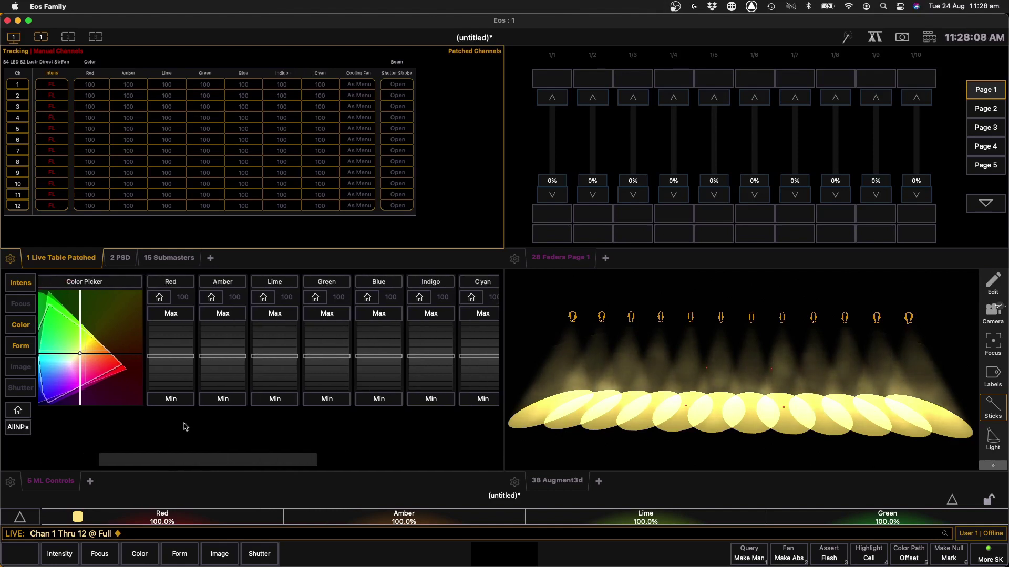
click(171, 399)
click(222, 399)
click(269, 400)
click(323, 400)
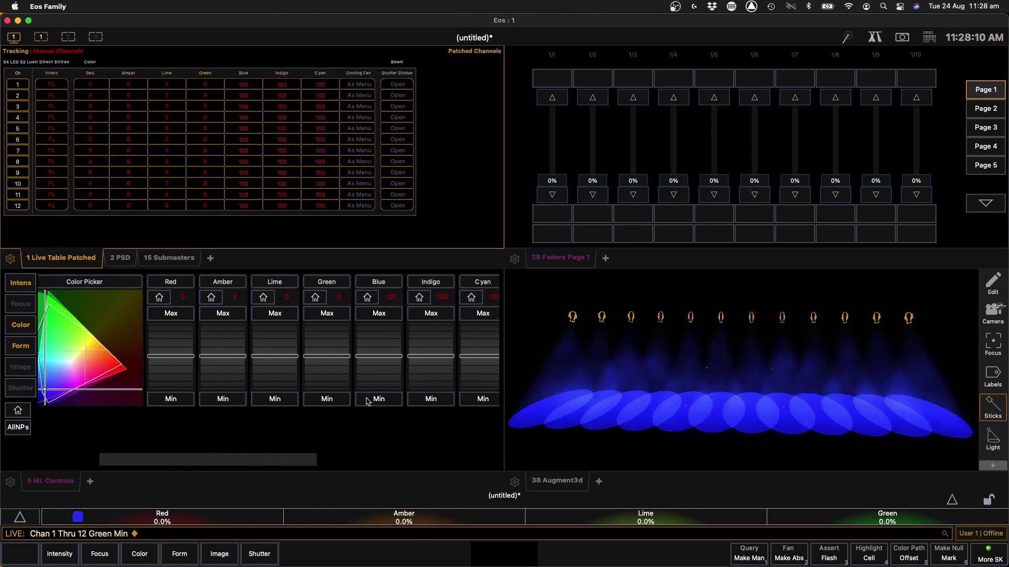
click(376, 400)
click(430, 400)
click(476, 398)
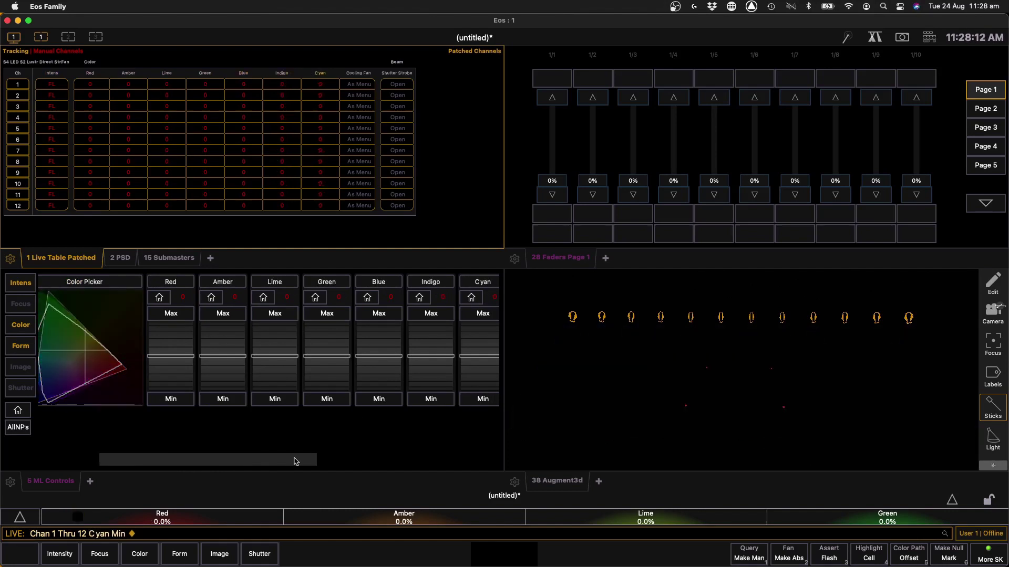
drag(283, 462, 245, 474)
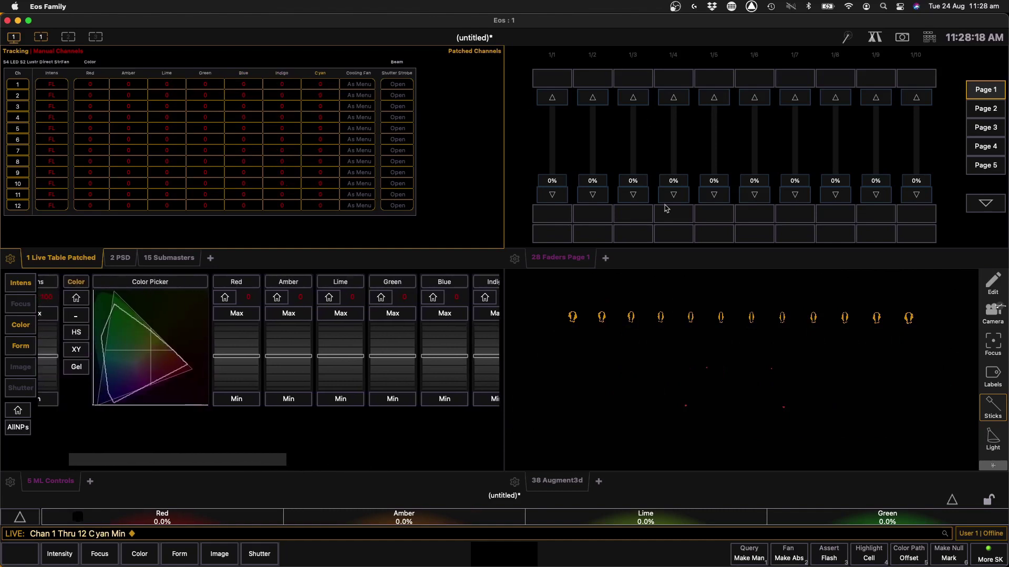
Record the zeroed colour look as submaster 1 labelled "Colormix Master" and assign it to the first fader.
key(r)
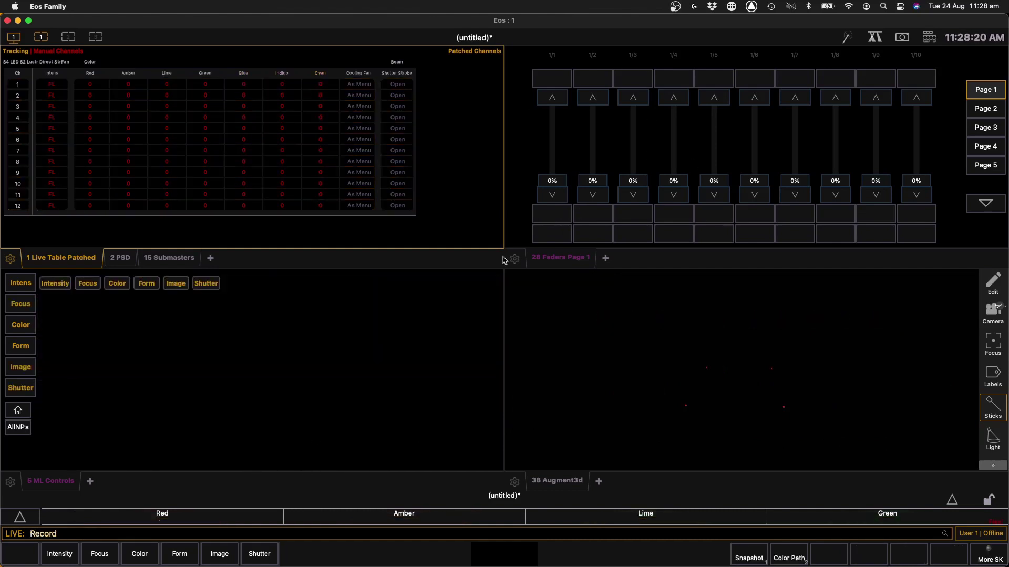
key(s)
key(1)
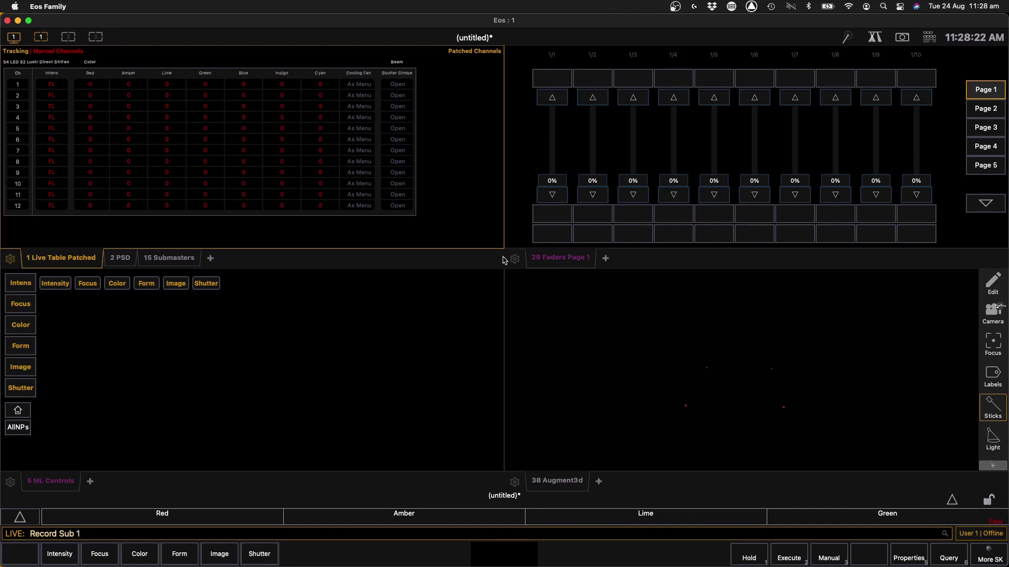
key(l)
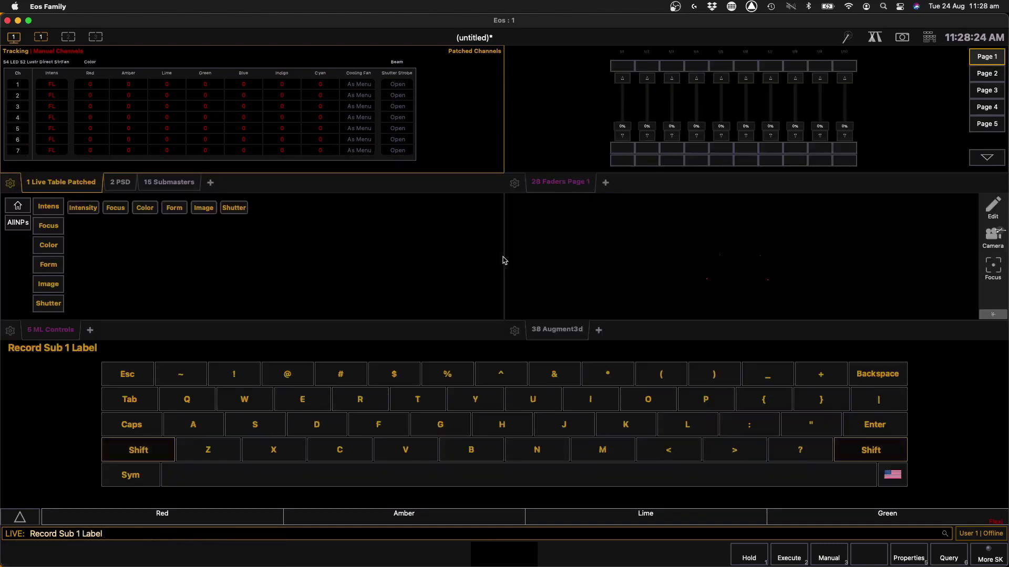
text(Colormix Maxte)
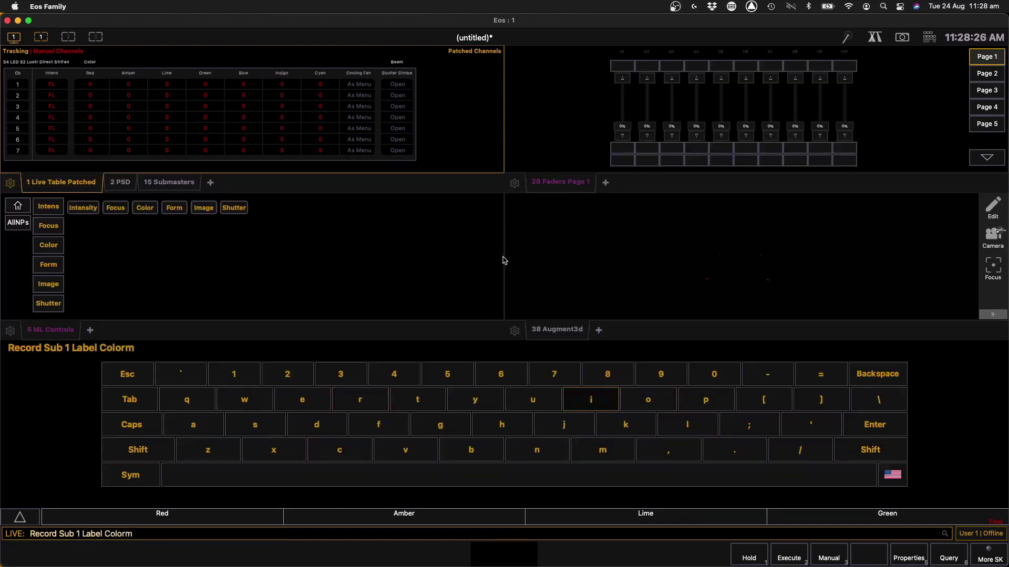
key(BackSpace)
key(BackSpace)
key(BackSpace)
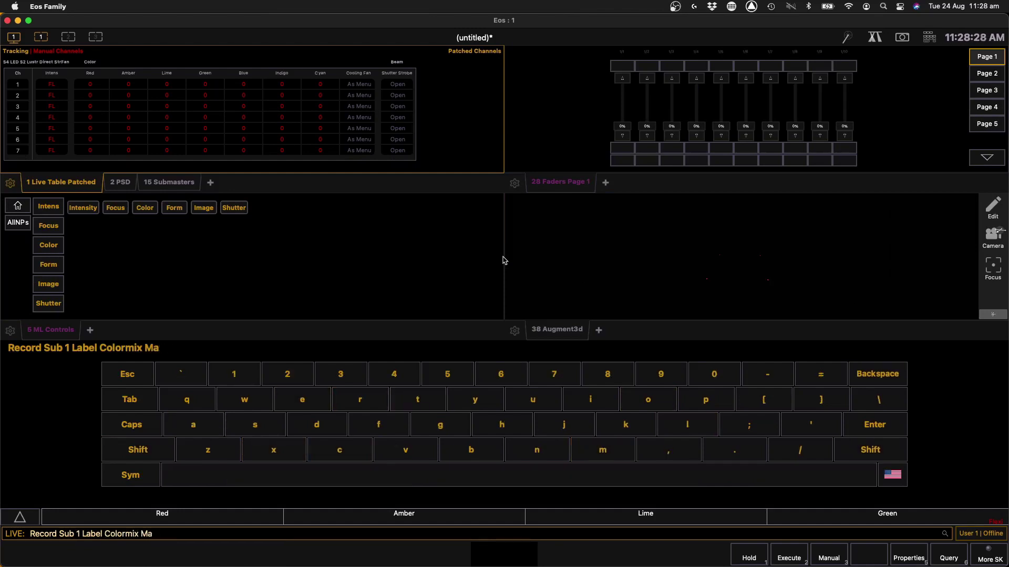
text(ster)
key(Return)
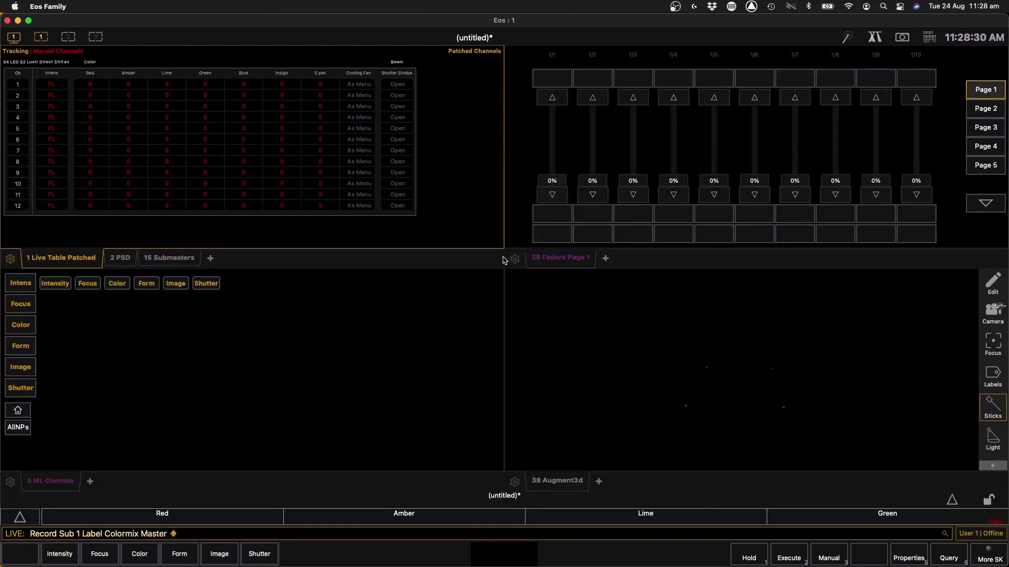
text(s1)
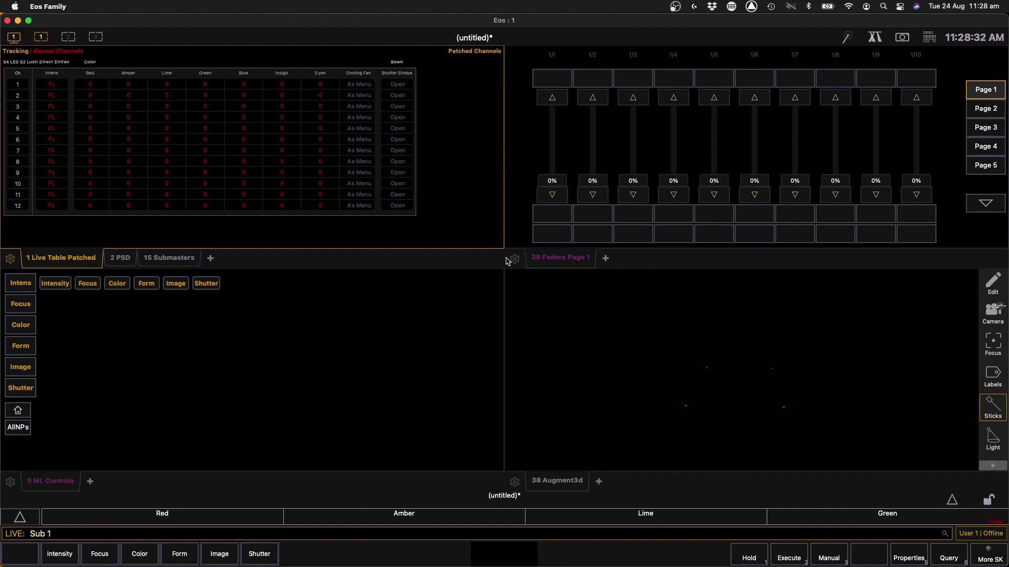
click(566, 80)
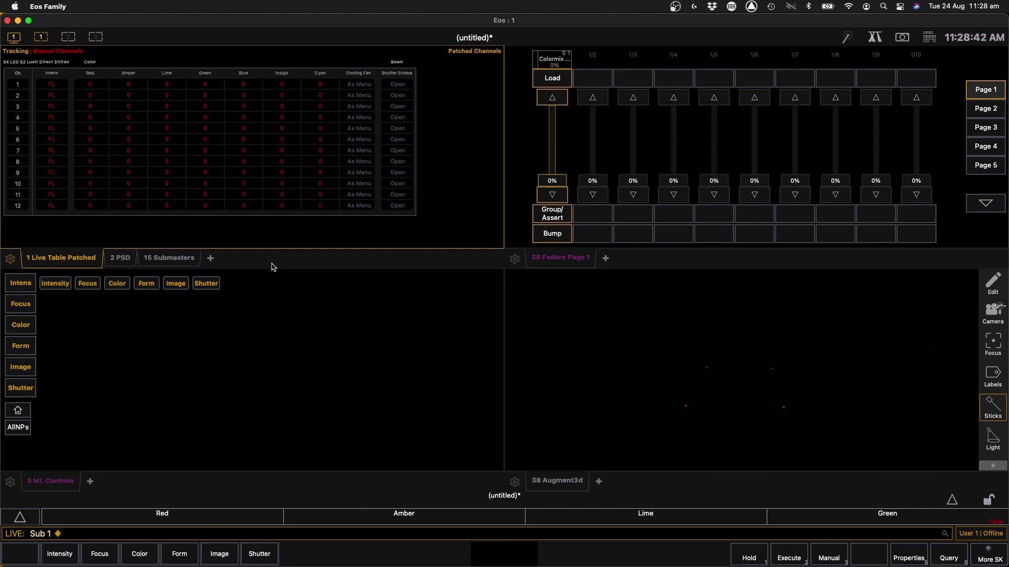
Select channels 1 thru 12 at full intensity and raise their Red to full.
key(ctrl+a)
key(a)
key(f)
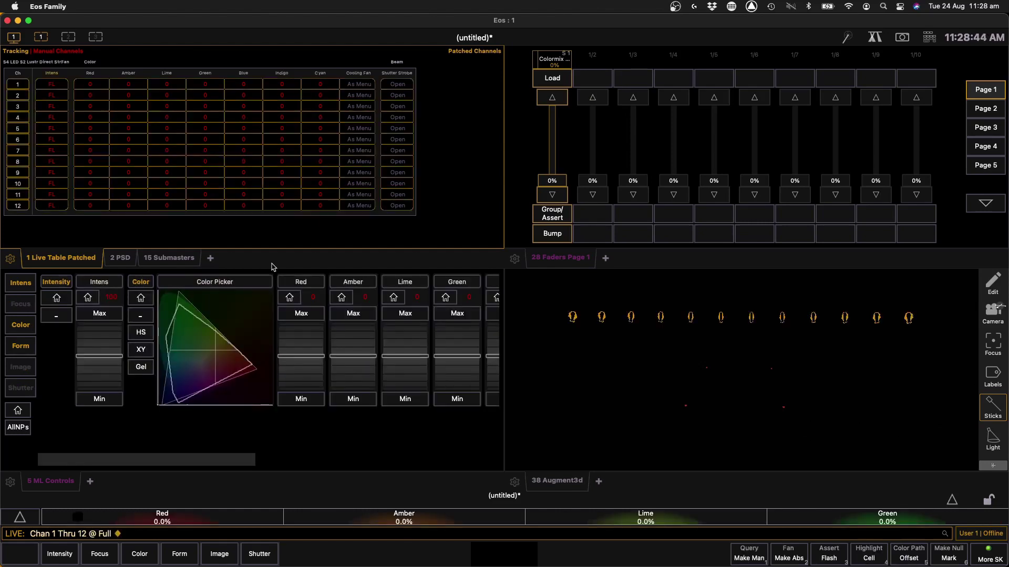
click(307, 314)
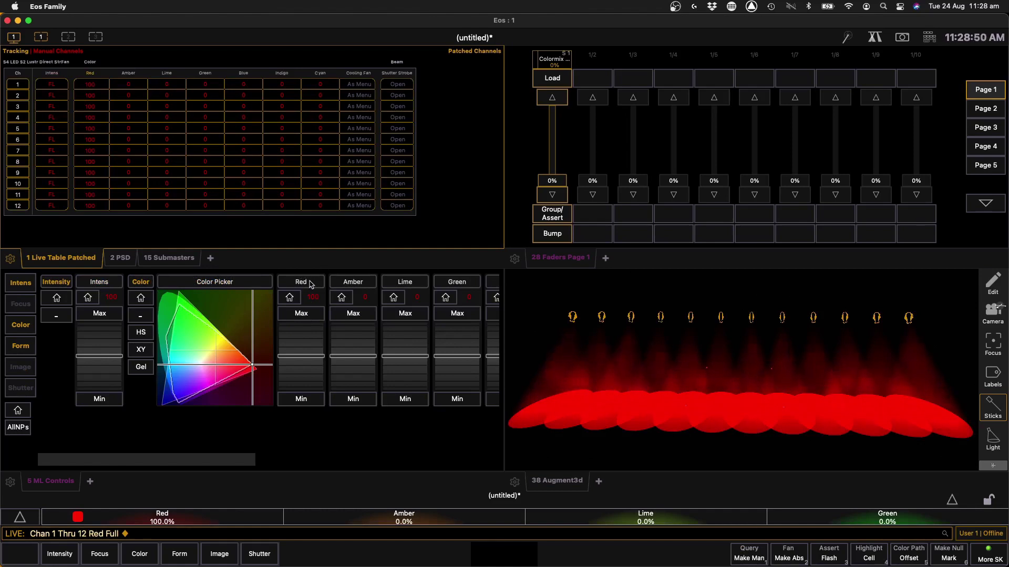
Record only the Red parameter of channels 1 thru 12 as submaster 2 and assign it to the second fader.
click(310, 284)
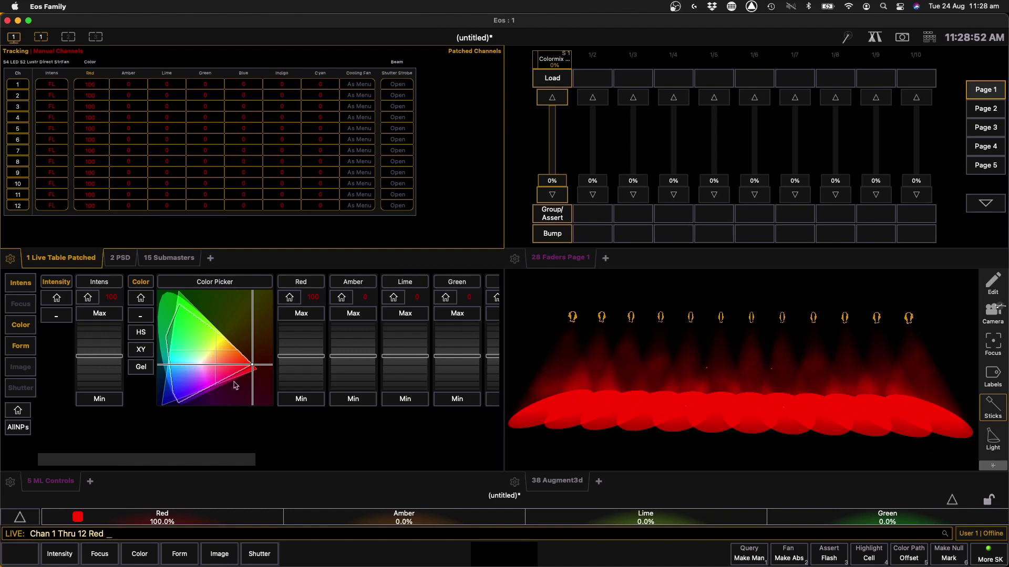
key(r)
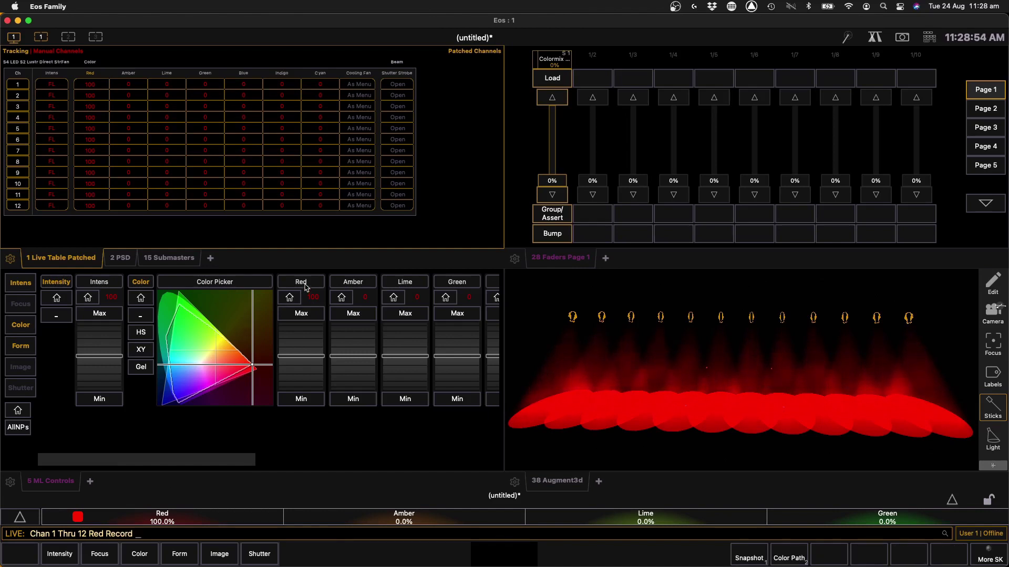
key(s)
key(2)
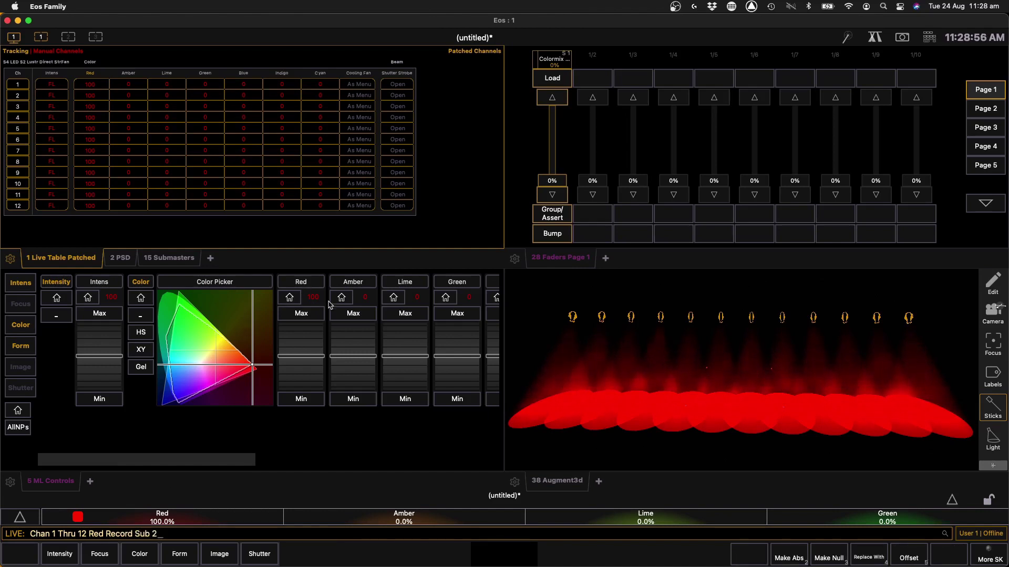
click(591, 79)
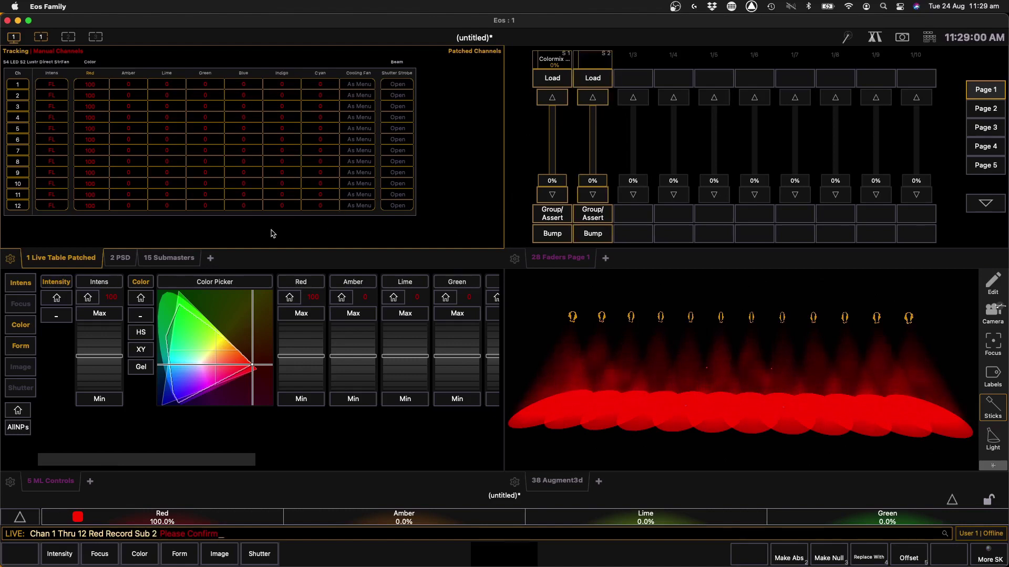
key(Return)
Label submaster 2 as "Red".
text(l )
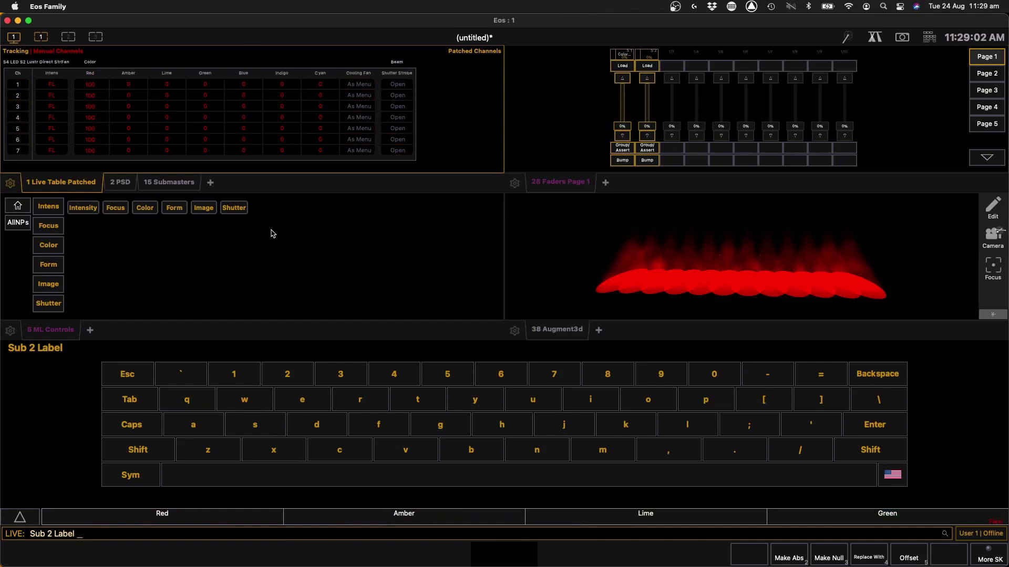
text(Red)
key(Return)
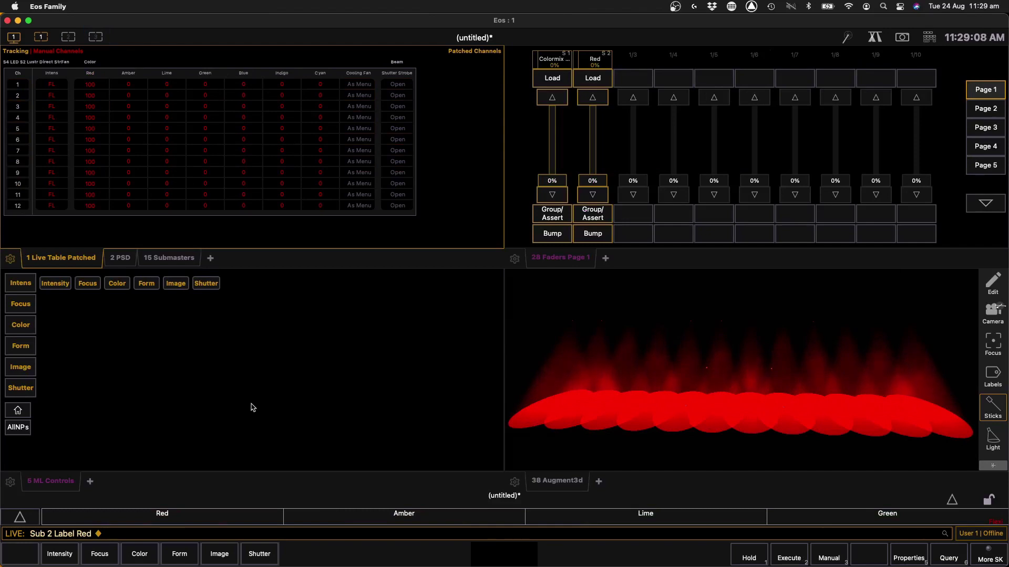
Set Green to full for channels 1 thru 12.
key(1)
key(t)
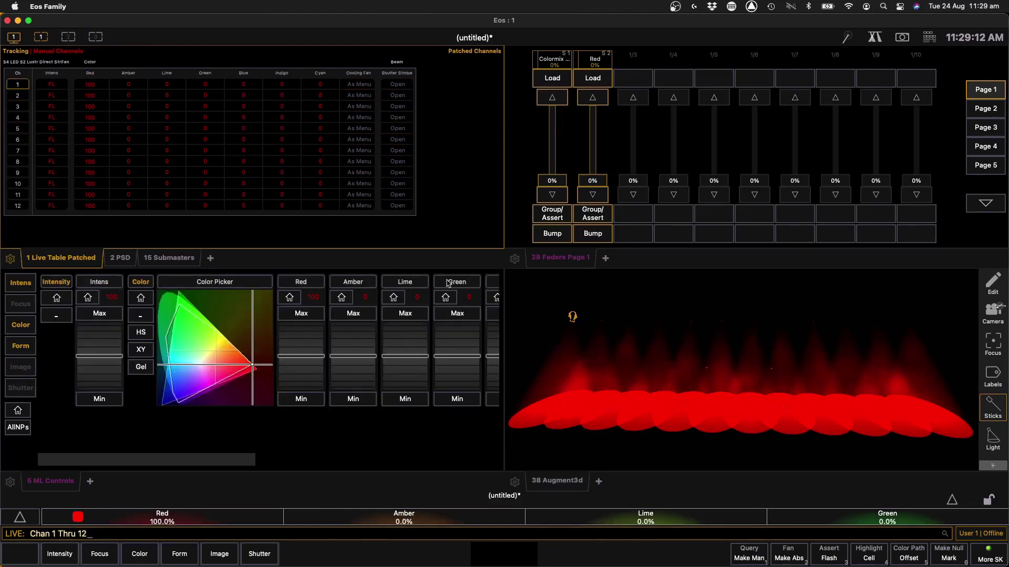
click(463, 293)
click(464, 312)
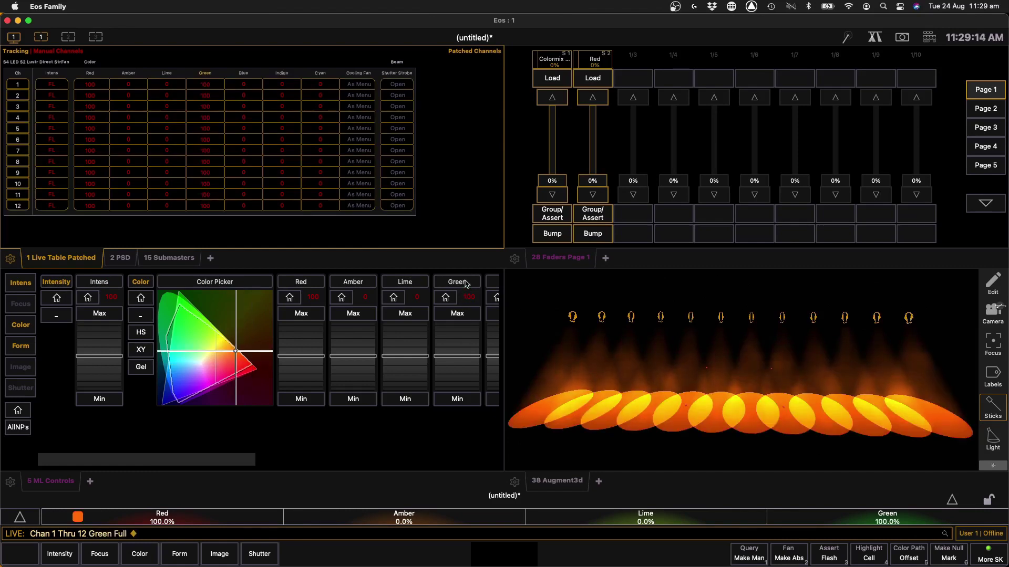
Record only Green of channels 1 thru 12 as submaster 3 labelled "Green" on the third fader, clearing its duplicate from the fourth.
key(BackSpace)
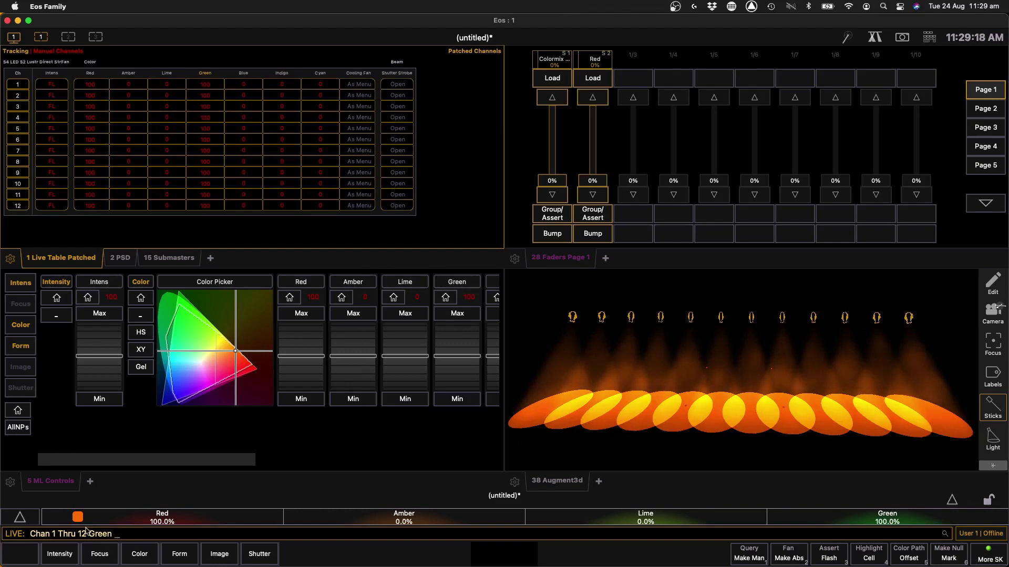
key(r)
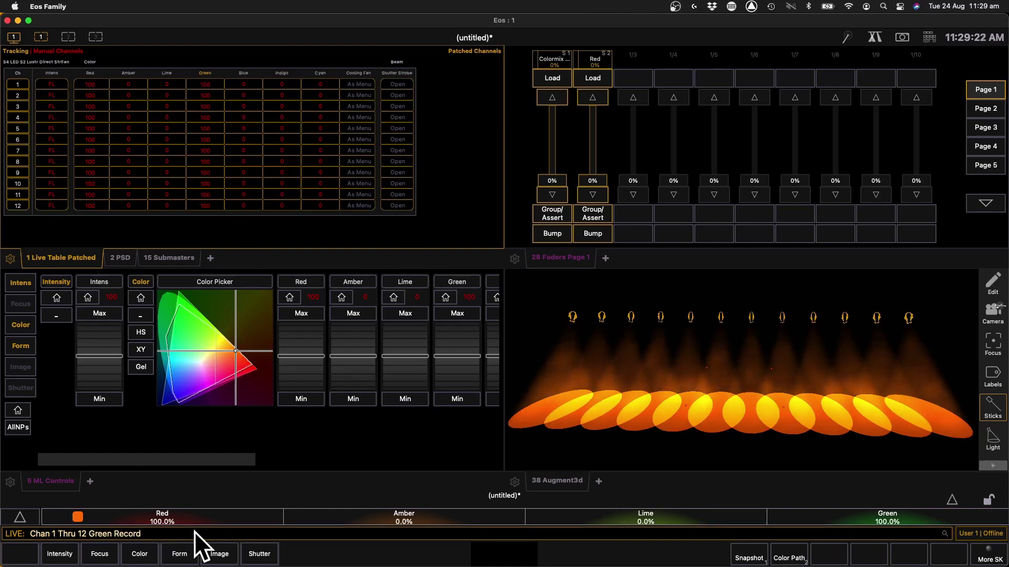
text(ub )
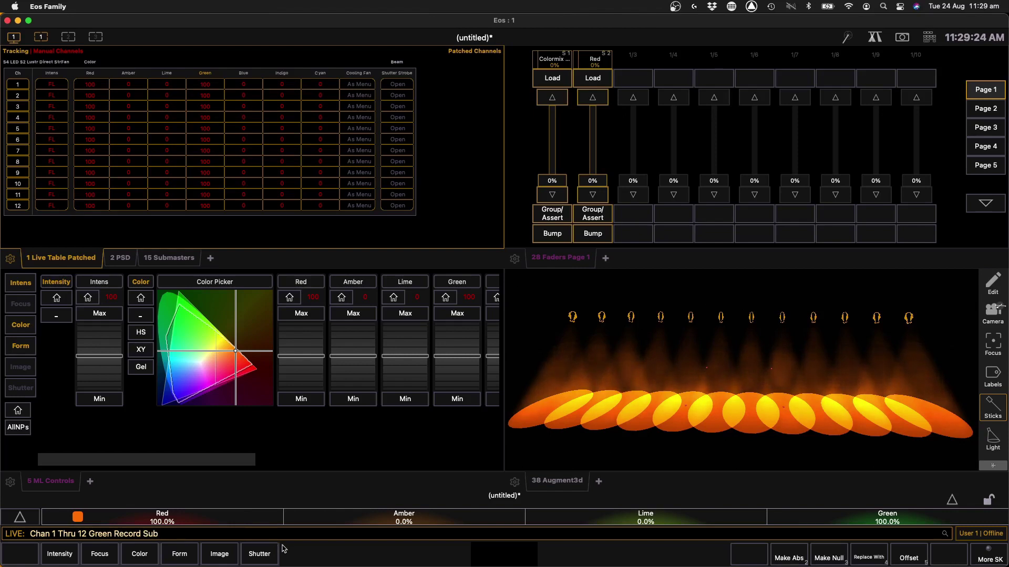
text(3)
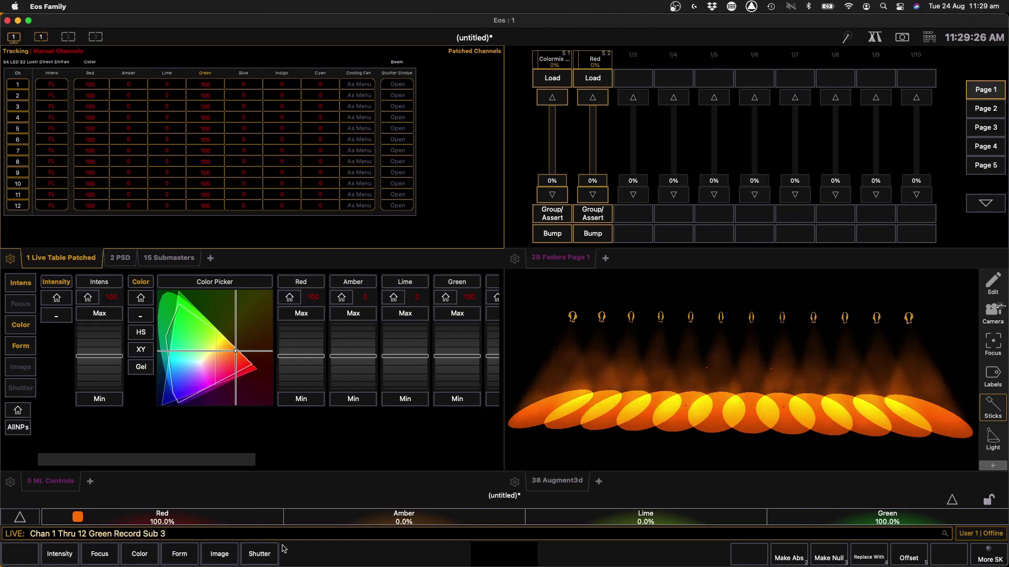
text( Label )
text(Green)
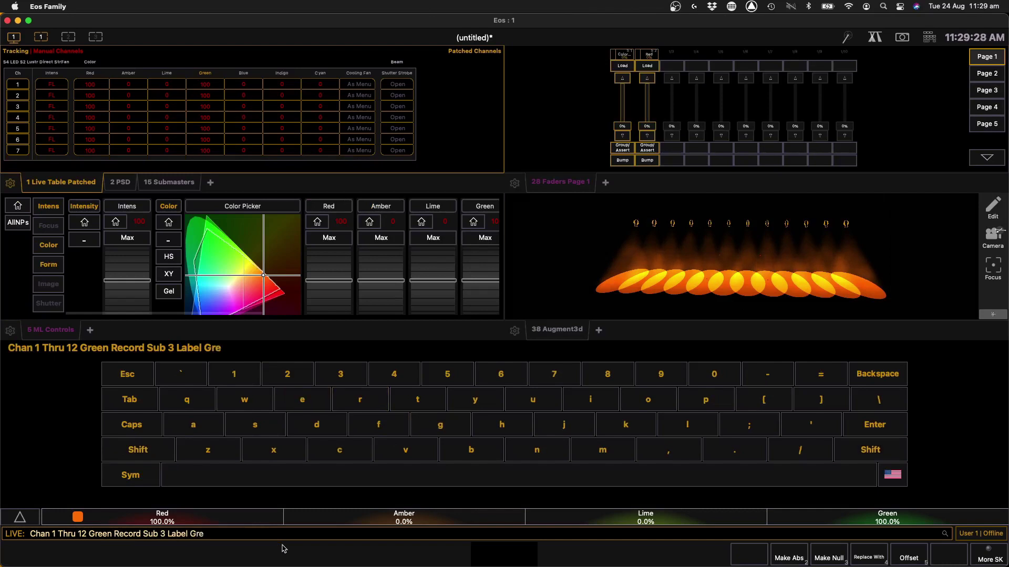
key(Return)
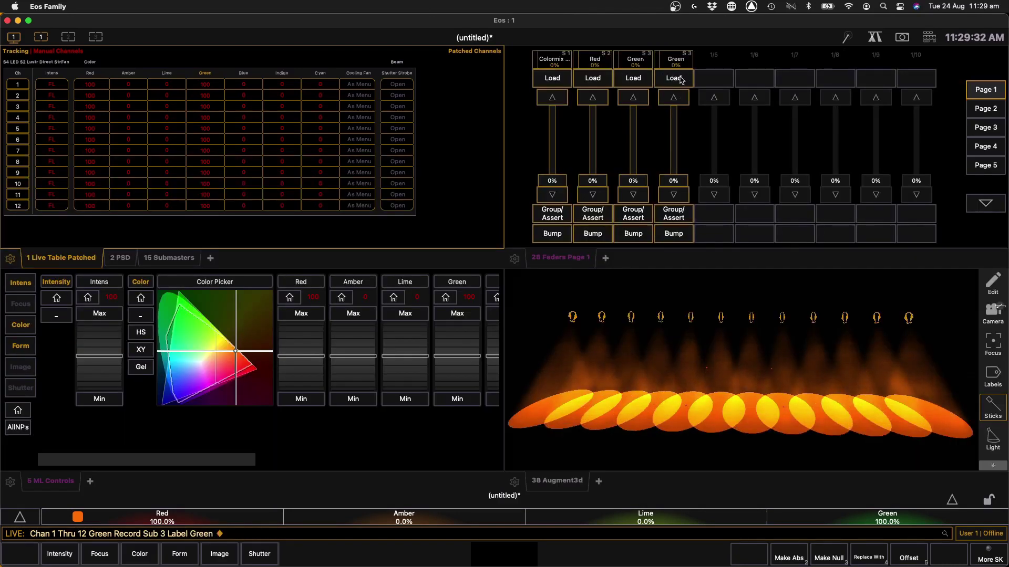
click(681, 84)
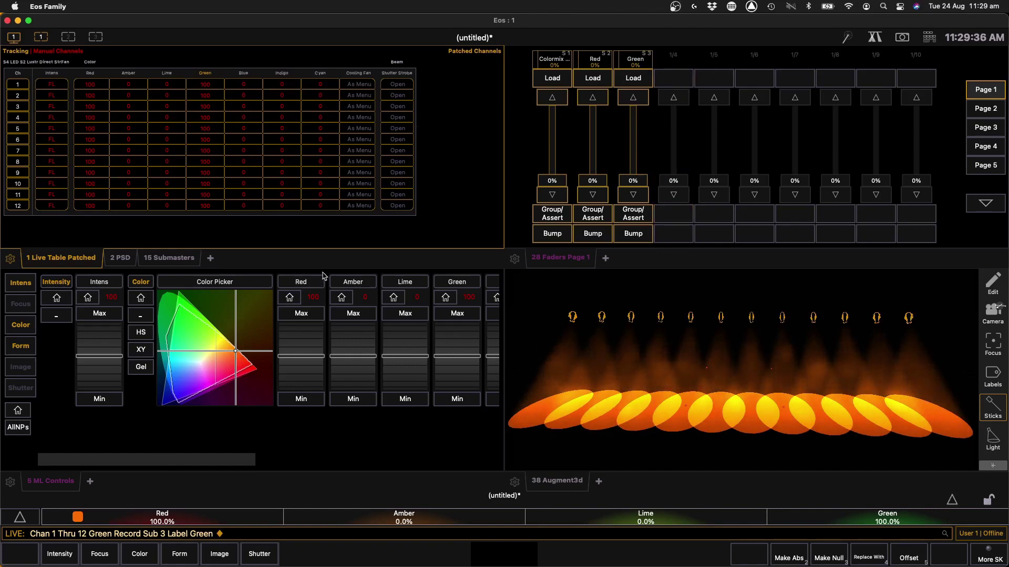
Set Blue to full for channels 1 thru 12 and record only Blue as submaster 4 on the fourth fader.
drag(229, 462, 314, 461)
click(329, 314)
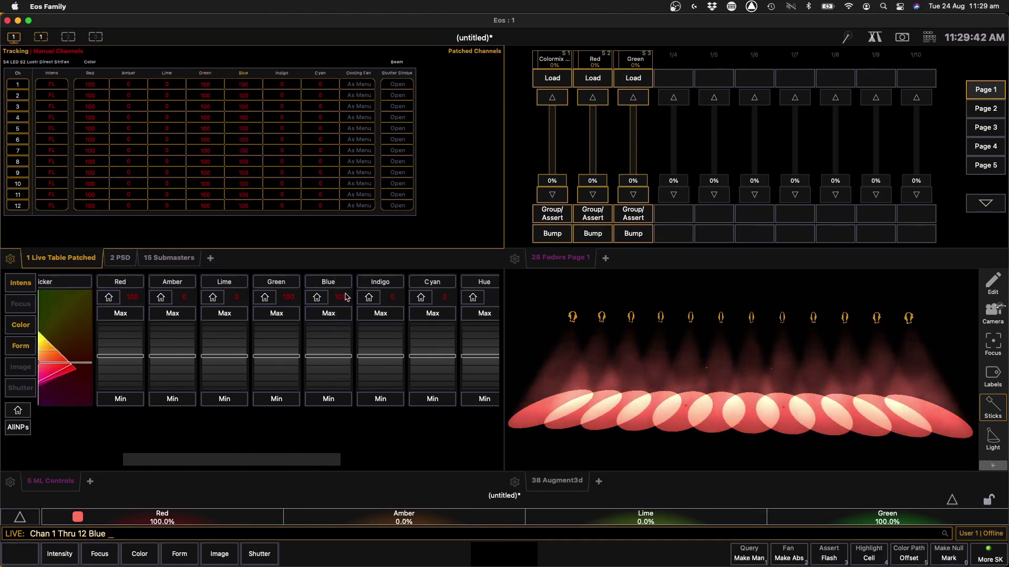
key(r)
key(s)
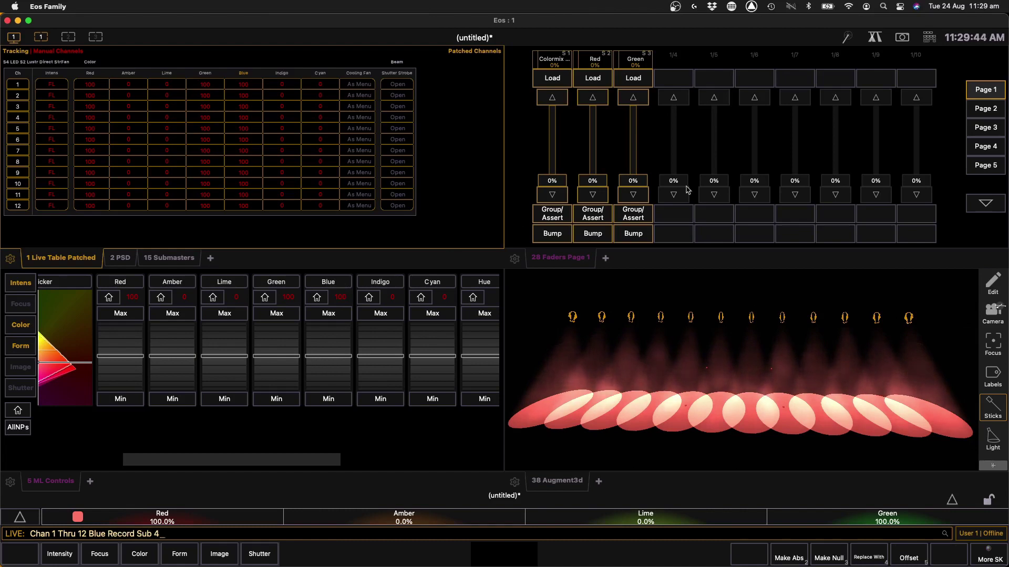
click(670, 76)
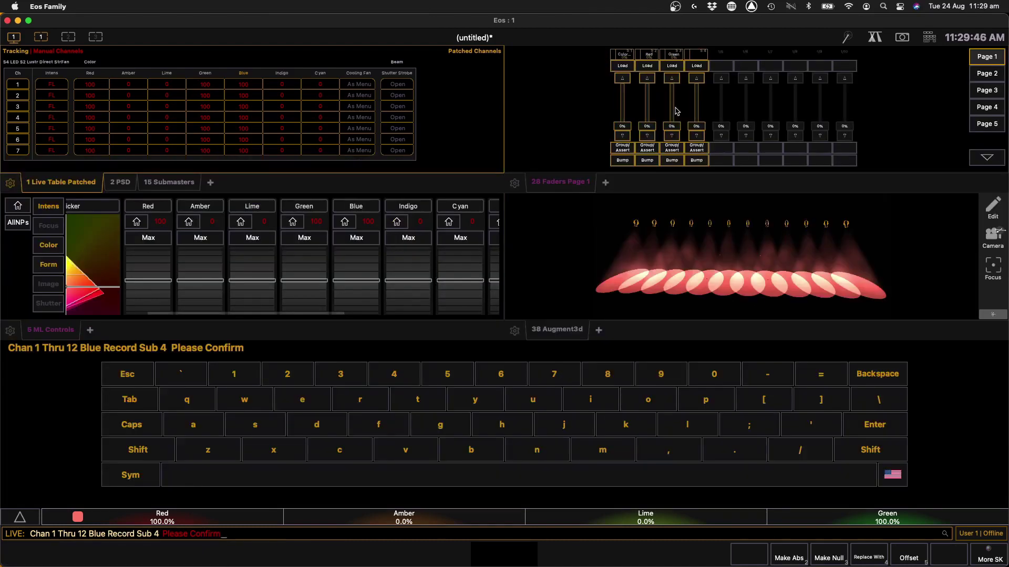
key(Return)
key(Escape)
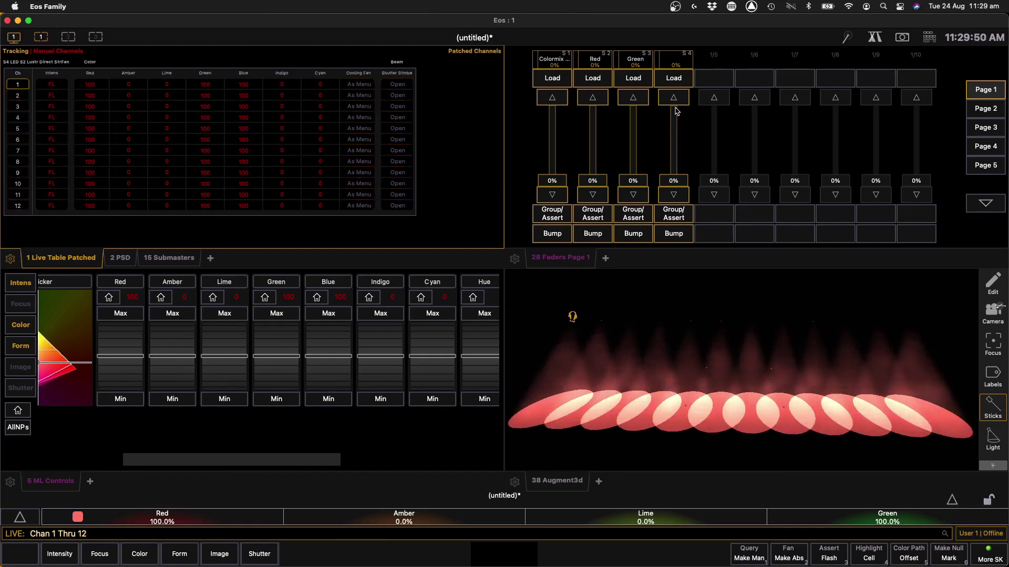
Label submaster 4 as "Blue".
key(Escape)
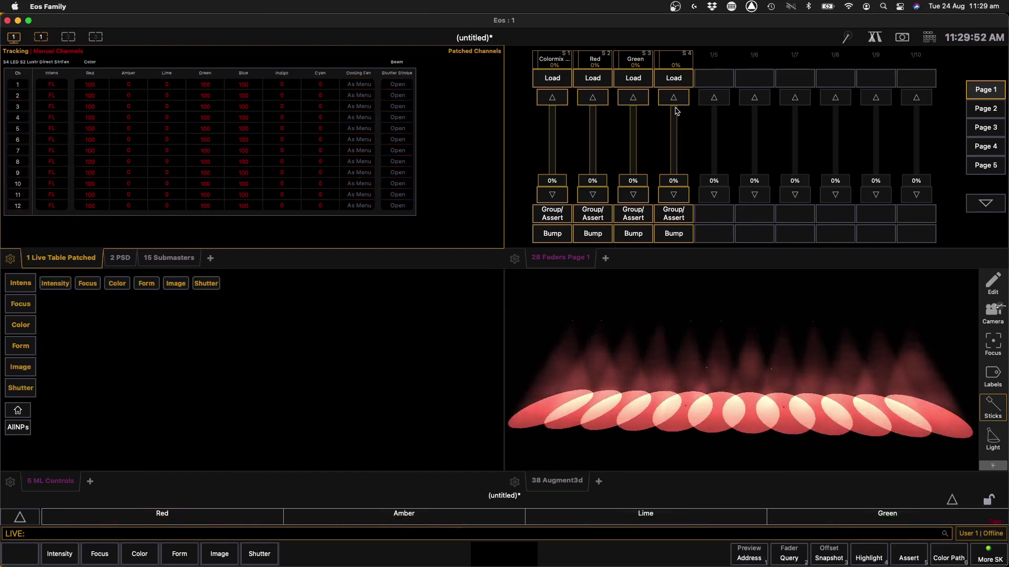
key(s)
text(4)
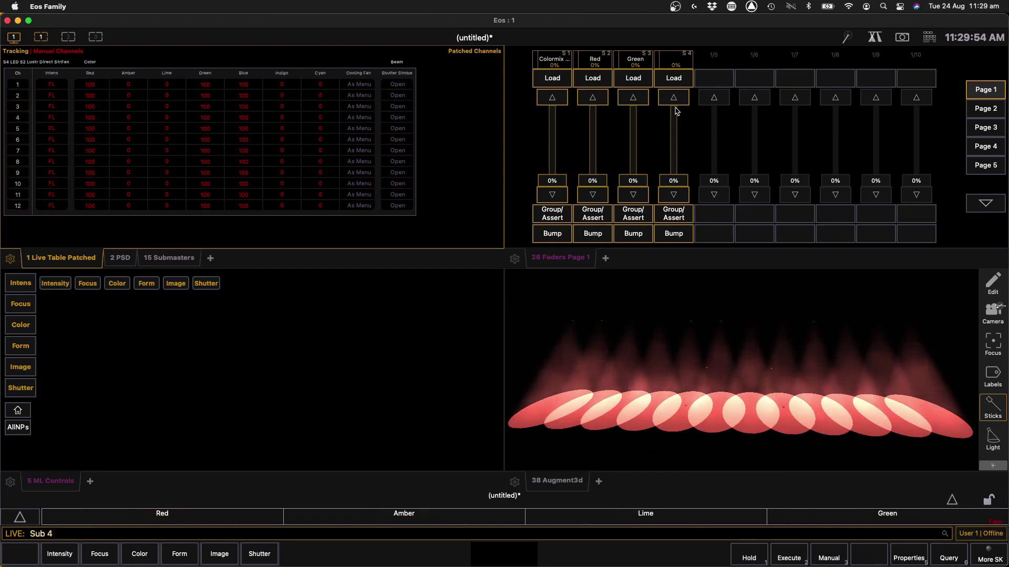
text( Label Blue)
key(Return)
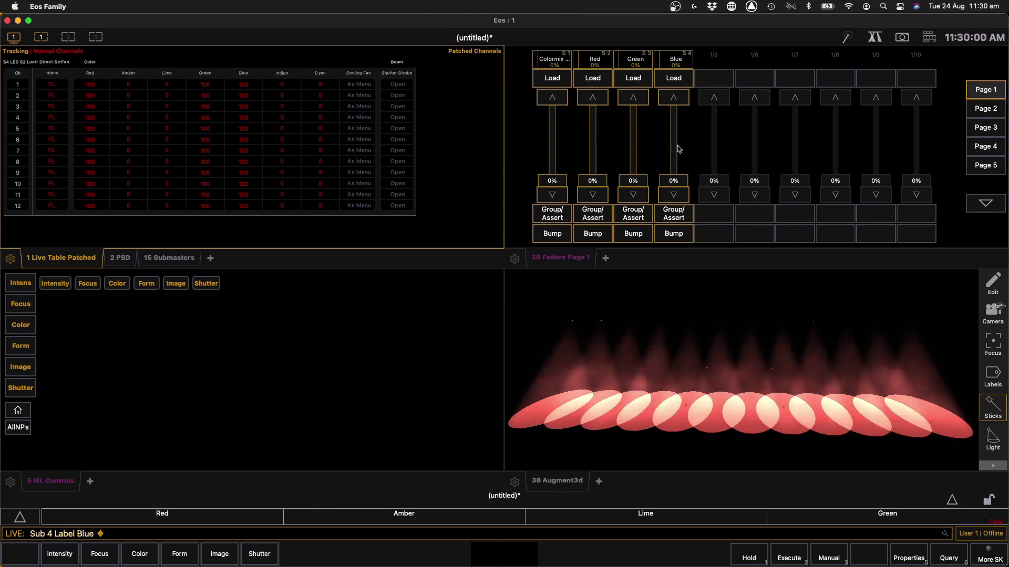
Set submaster 1, Colormix Master, to be an Intensity Master in the submaster list.
click(191, 259)
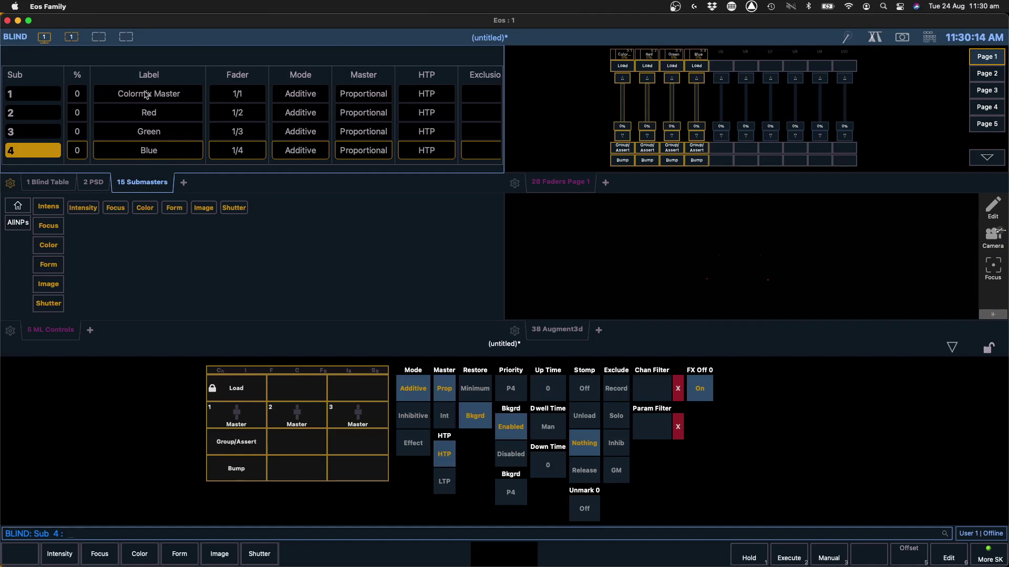
click(34, 97)
key(Return)
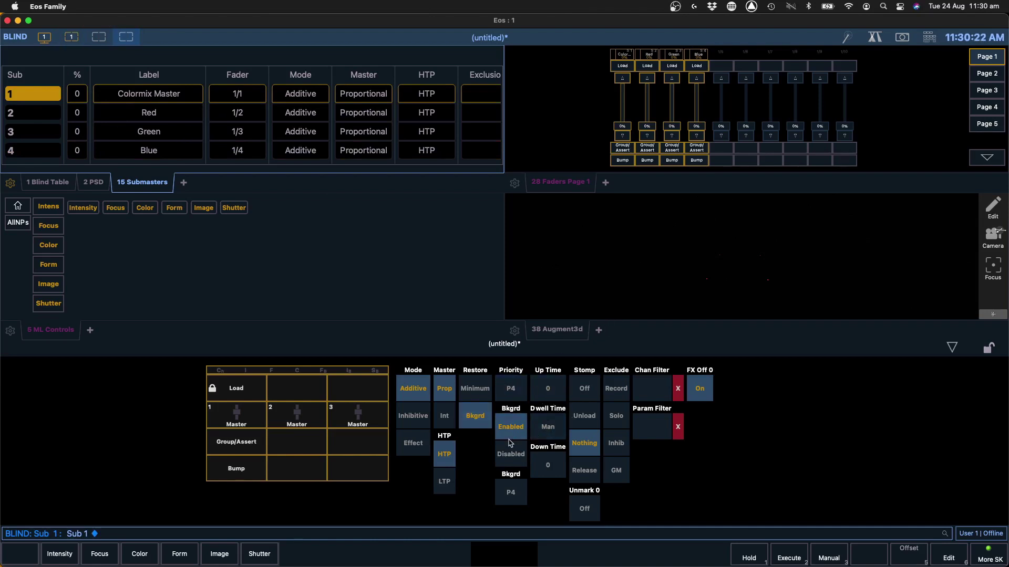
click(448, 416)
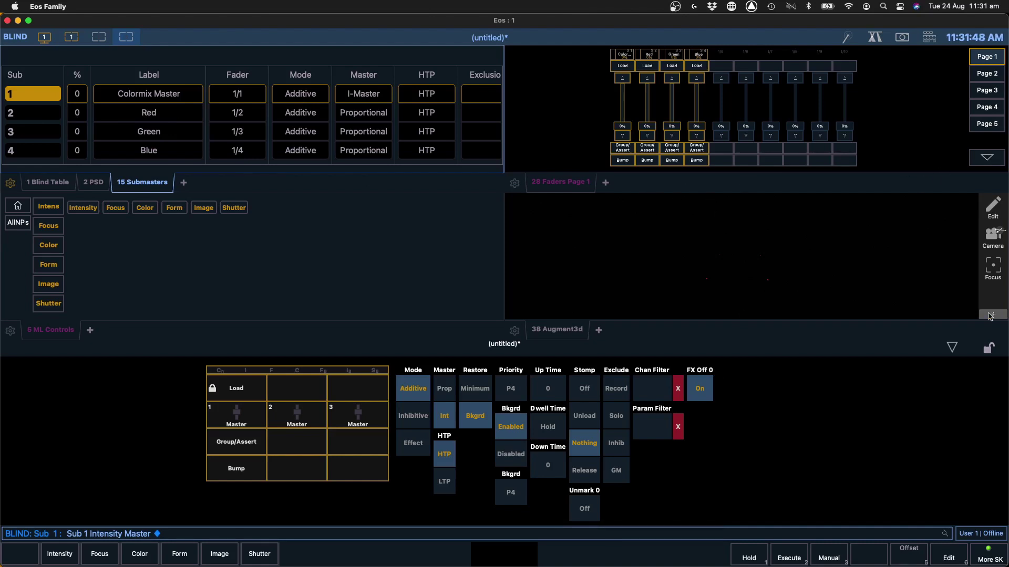
click(952, 347)
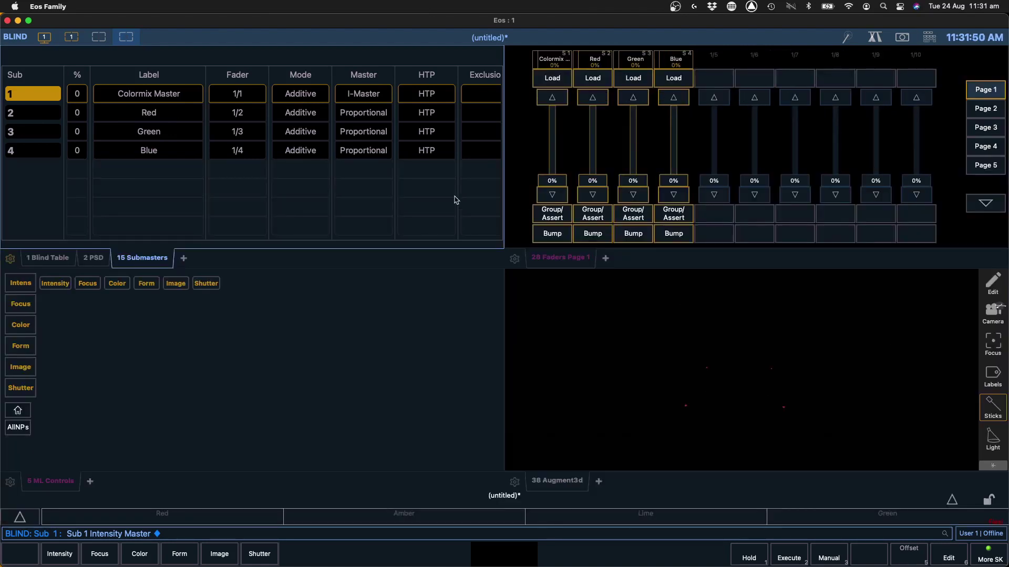
Return to live and sneak out all manual channel values in time 0.
key(F1)
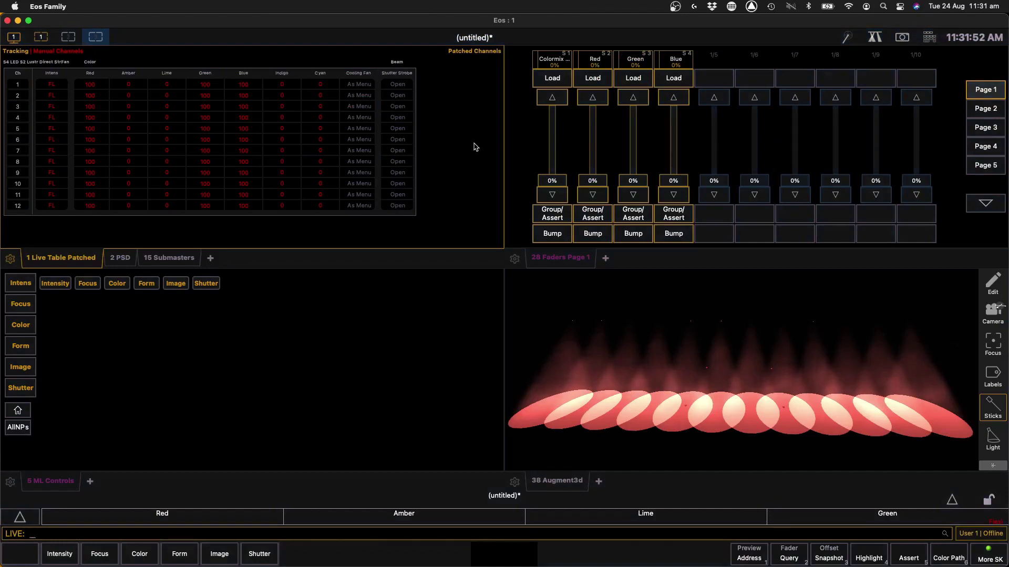
key(alt+n)
key(Return)
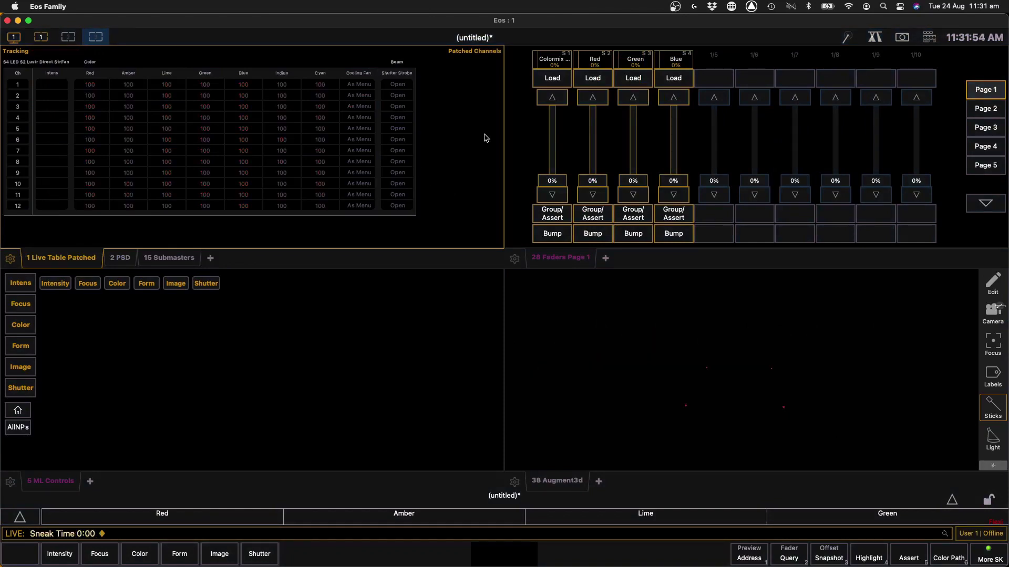
Test the submasters by raising Colormix Master, Red, Green and Blue to 100%, dropping Green back to 0%.
drag(564, 182, 568, 99)
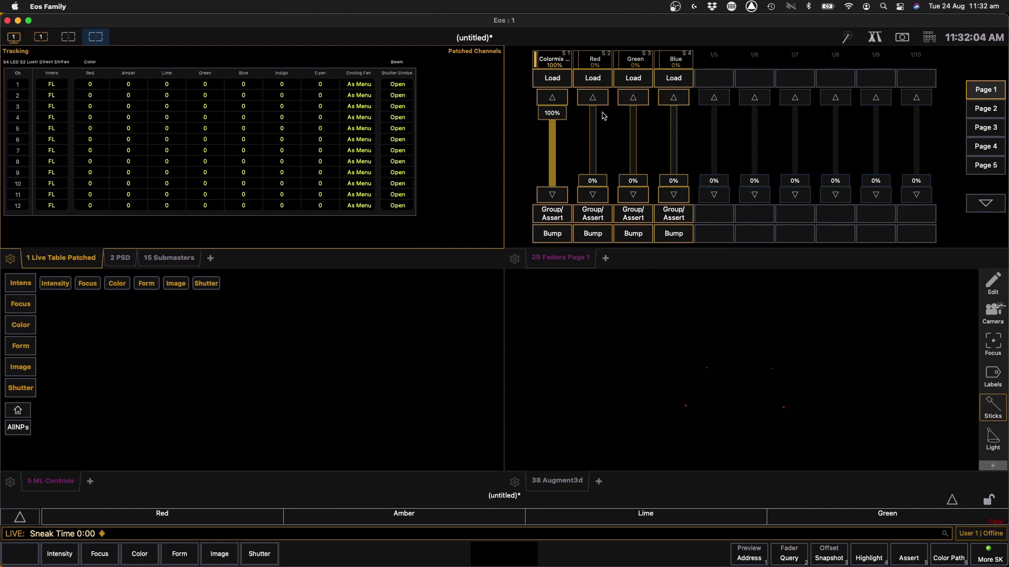
mouse_move(551, 120)
mouse_down()
mouse_move(552, 138)
mouse_move(558, 113)
mouse_move(553, 168)
mouse_move(558, 111)
mouse_up()
drag(602, 180, 602, 112)
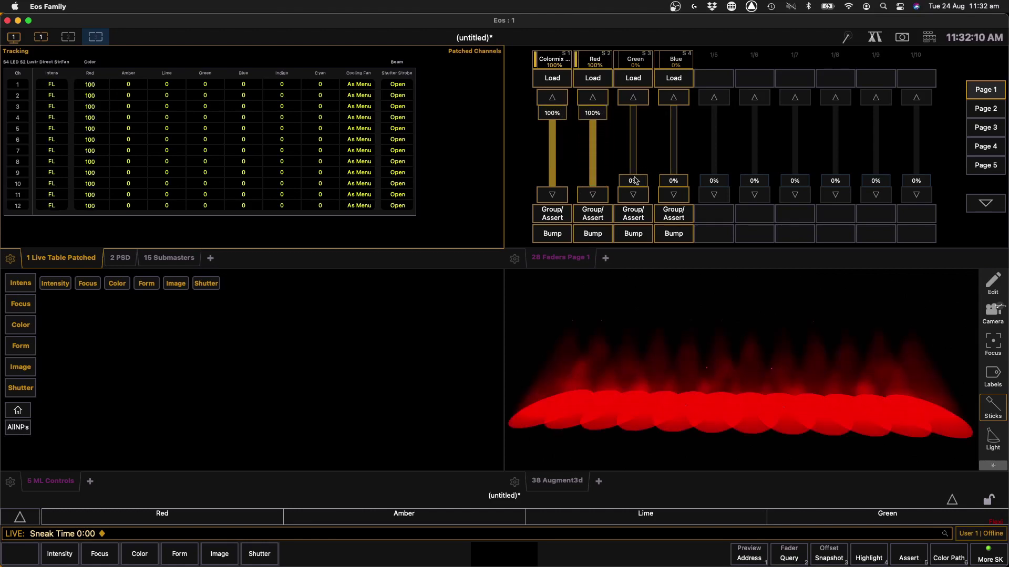
drag(638, 180, 641, 101)
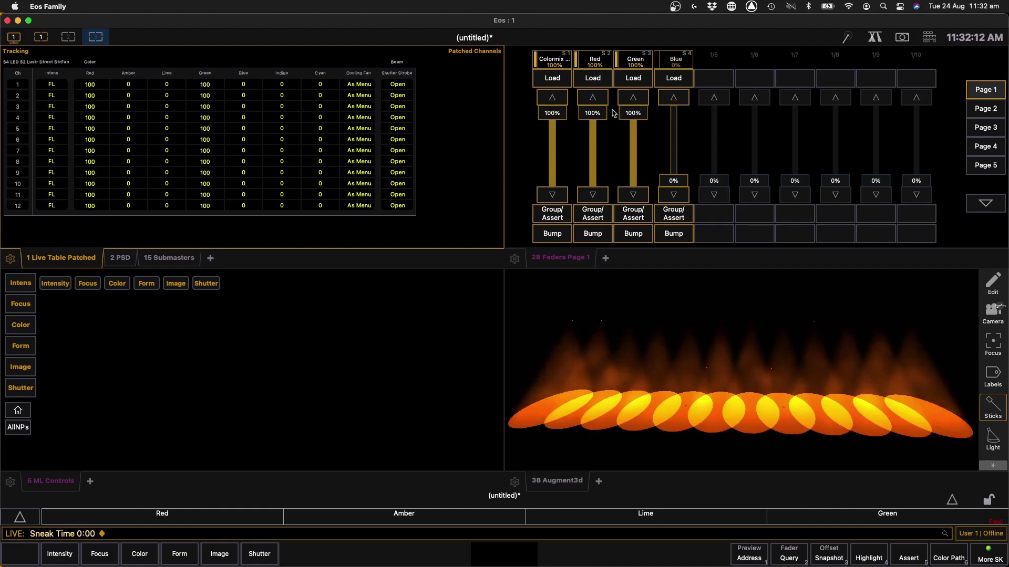
drag(676, 180, 632, 174)
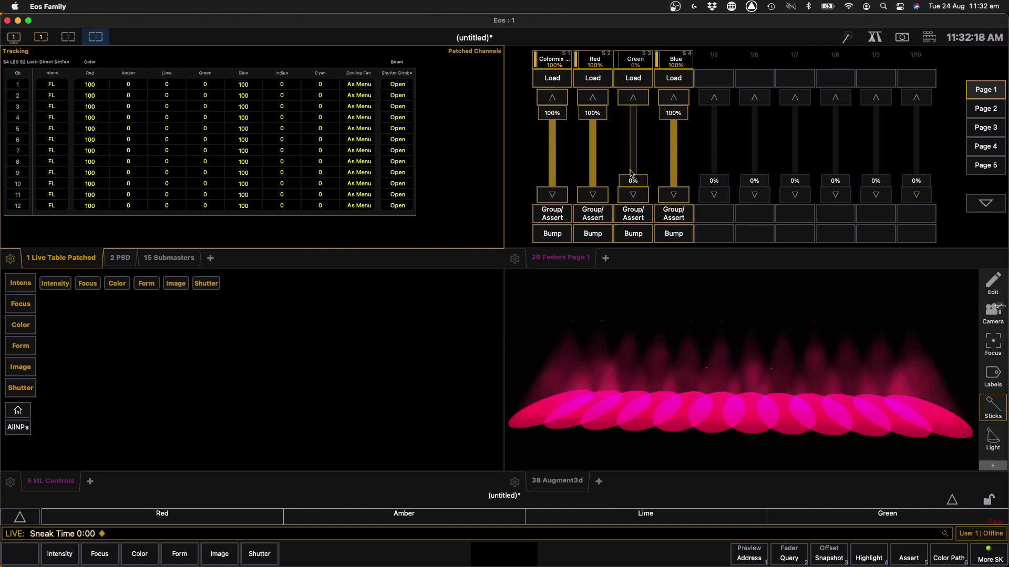
Try a mix with Red at 0%, Green at 100% and Blue at 42%, cycling Colormix Master down and back to 100%.
drag(606, 120, 633, 140)
mouse_move(556, 118)
mouse_down()
mouse_move(556, 176)
mouse_move(555, 111)
mouse_up()
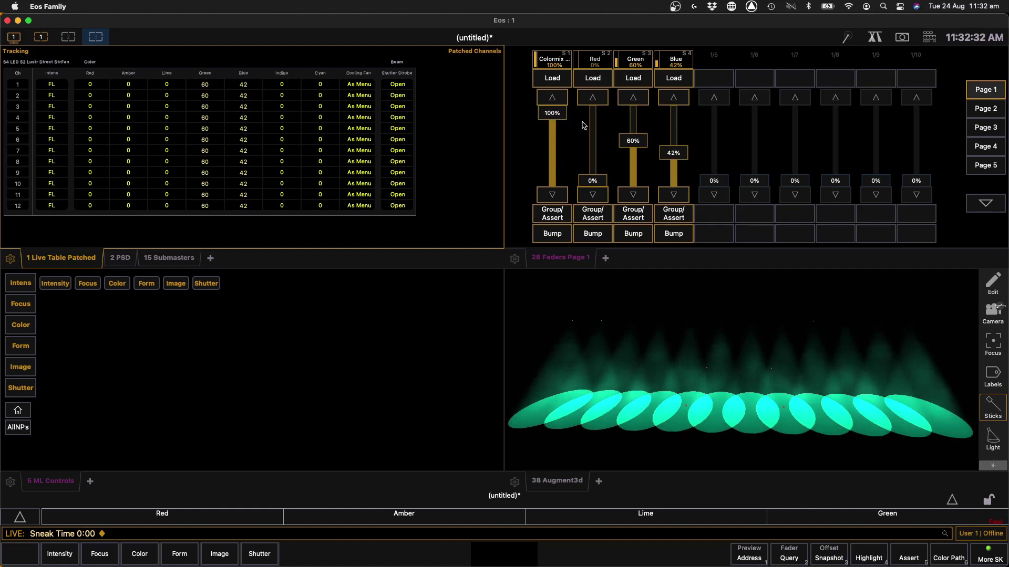
drag(629, 145, 632, 115)
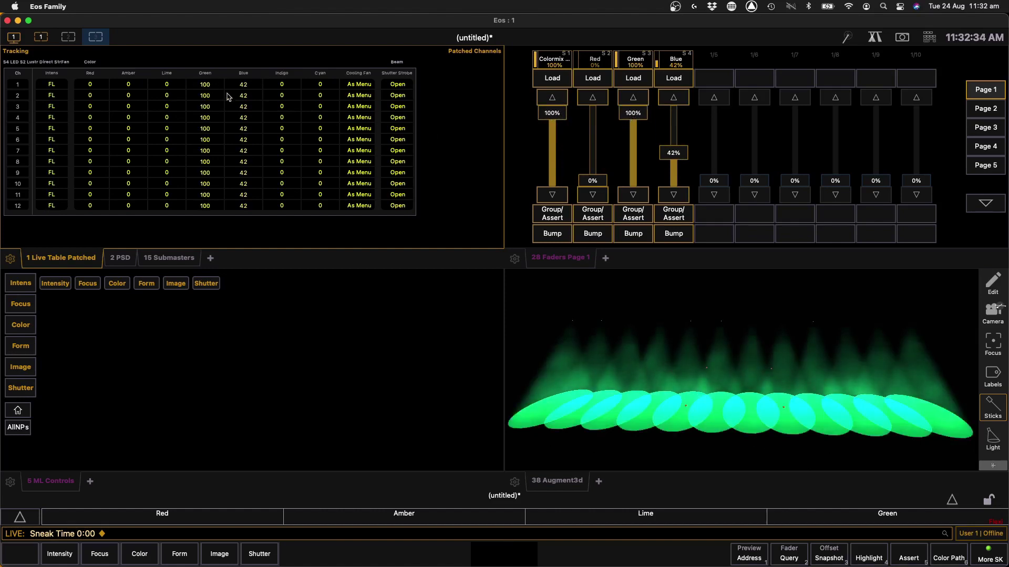
mouse_move(555, 115)
mouse_down()
mouse_move(554, 198)
mouse_move(553, 107)
mouse_up()
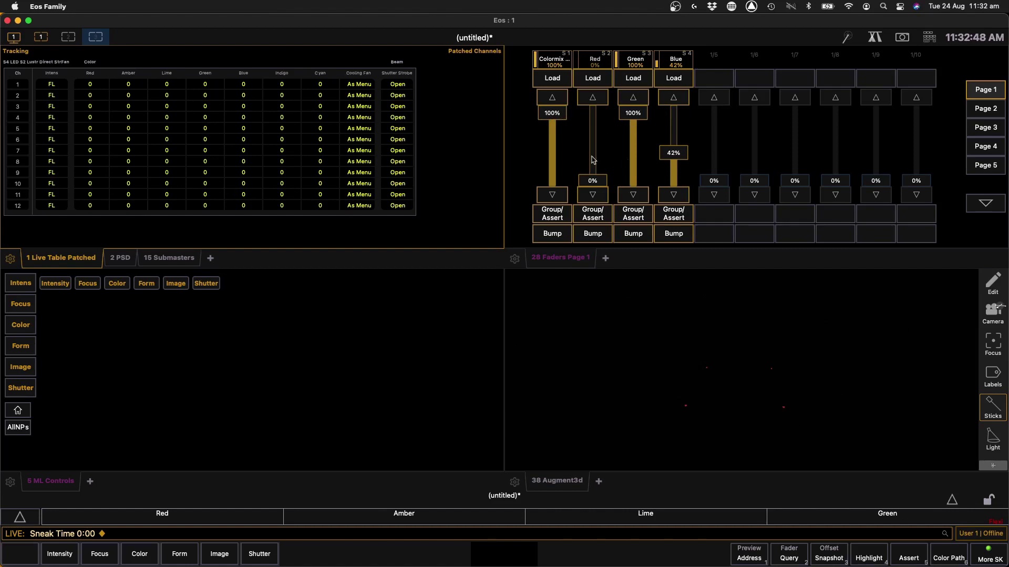
Set the priority of submasters 2 thru 4 to 5 in the submaster list.
click(180, 257)
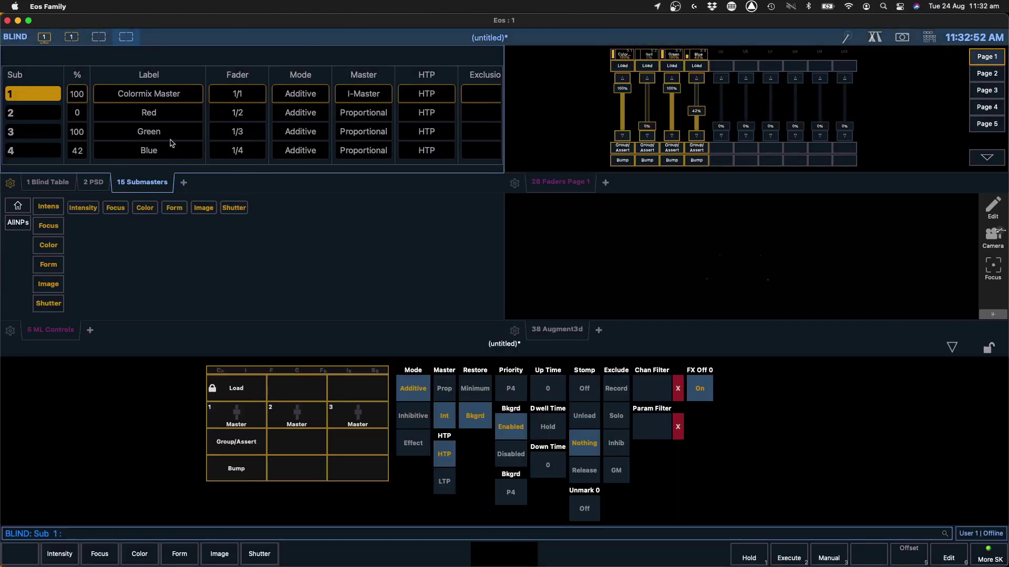
key(Page_Down)
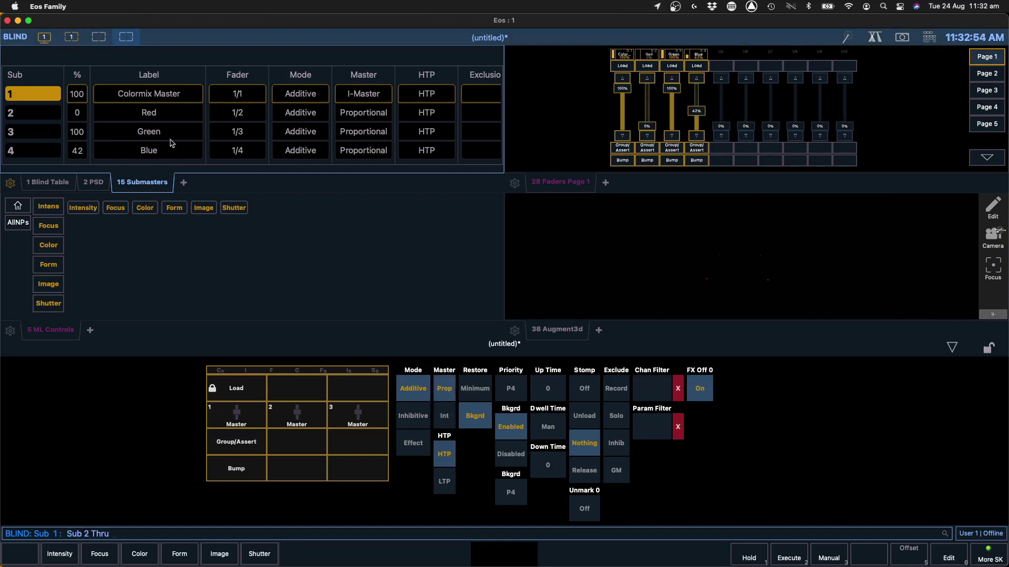
key(Return)
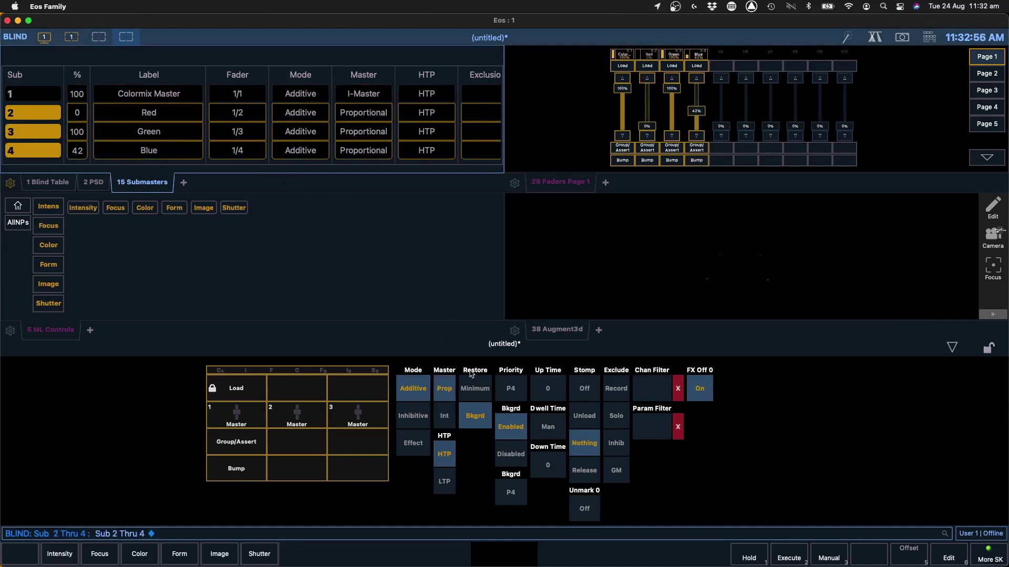
click(512, 390)
click(565, 419)
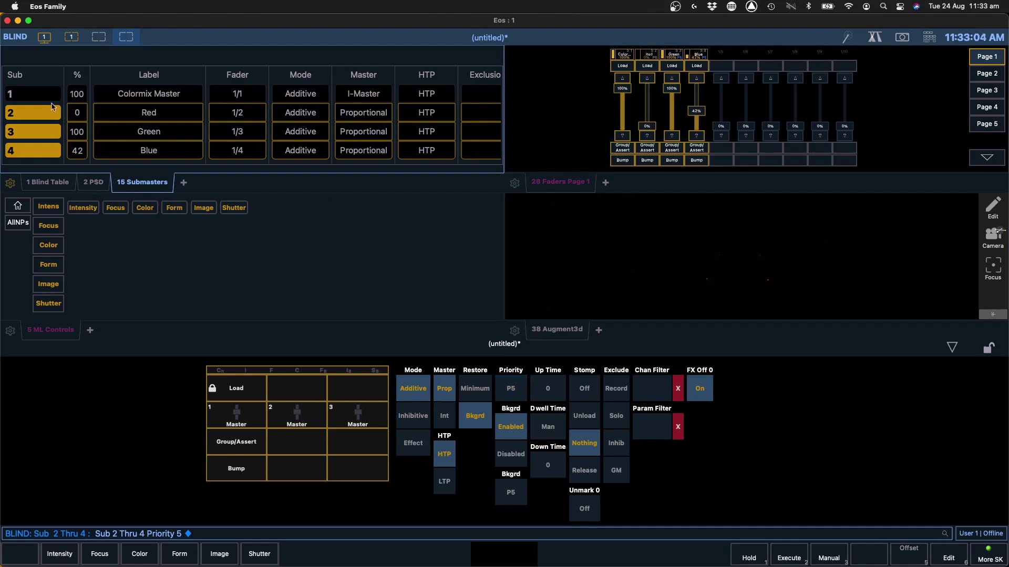
click(952, 347)
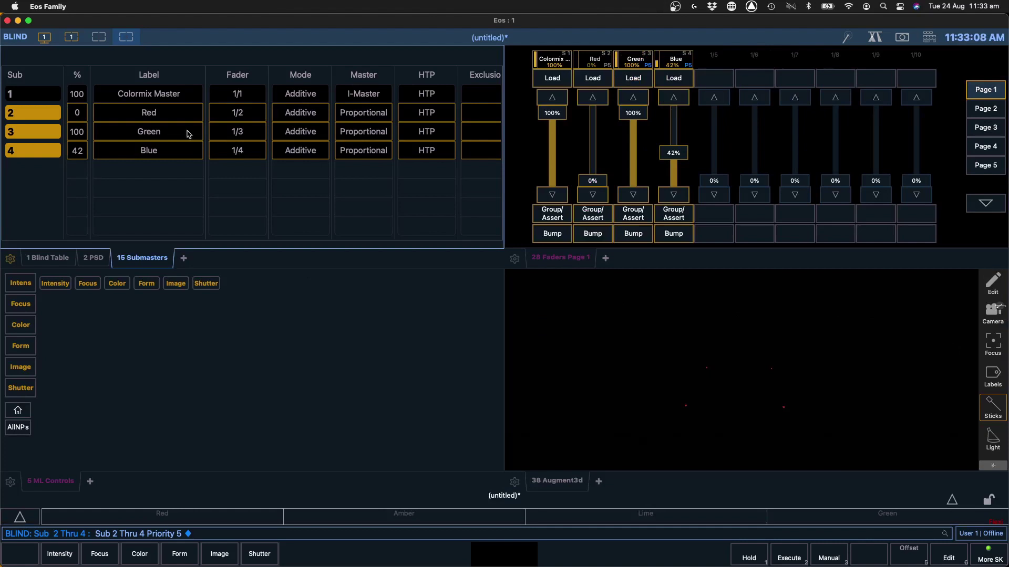
Return to live and test the new priority by raising Green and Blue to full and cycling Colormix Master.
click(49, 259)
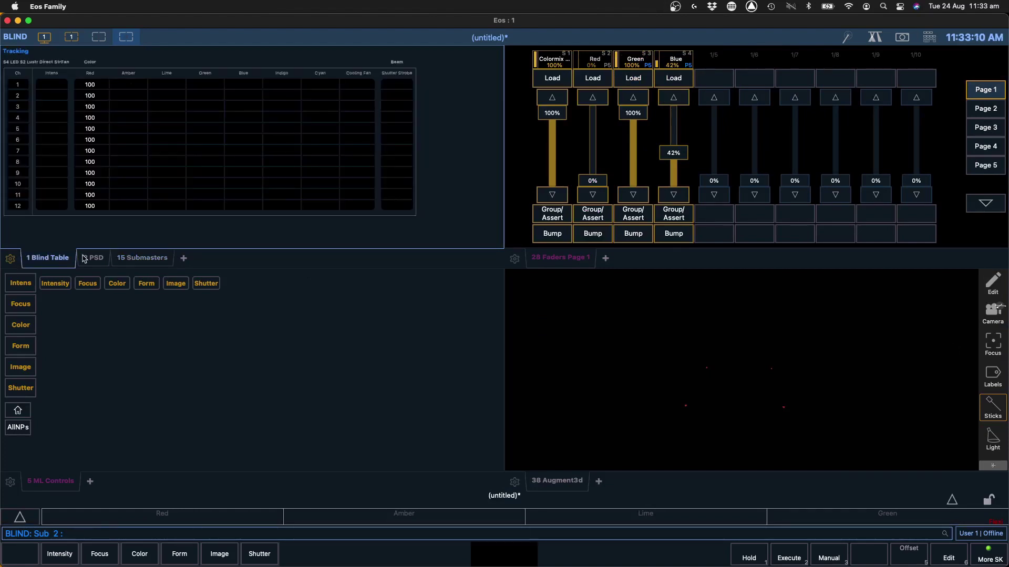
key(F1)
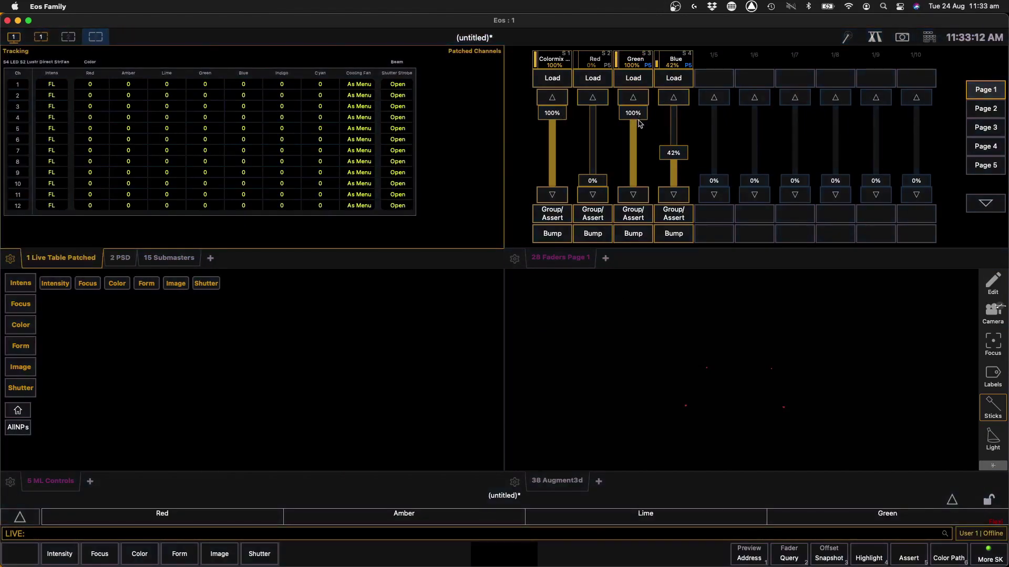
mouse_move(633, 113)
mouse_down()
mouse_move(633, 184)
mouse_move(633, 113)
mouse_up()
drag(674, 147, 674, 113)
mouse_move(551, 113)
mouse_down()
mouse_move(554, 182)
mouse_move(561, 124)
mouse_move(570, 192)
mouse_move(570, 111)
mouse_up()
Bring the Green, Blue and Colormix Master faders down to 0% and release the master's remaining colour values.
drag(636, 117, 645, 202)
drag(683, 128, 690, 209)
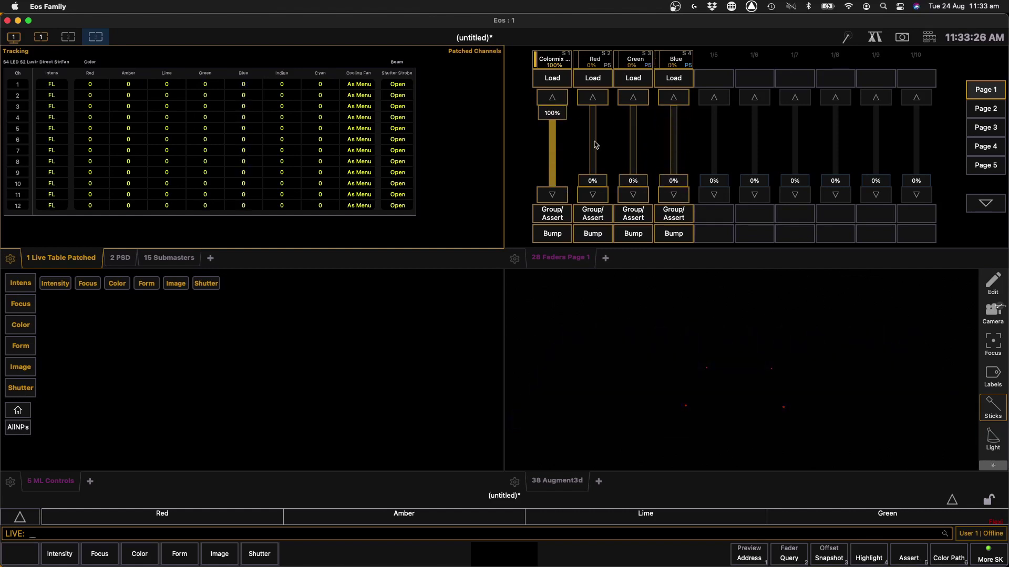
drag(558, 126, 561, 181)
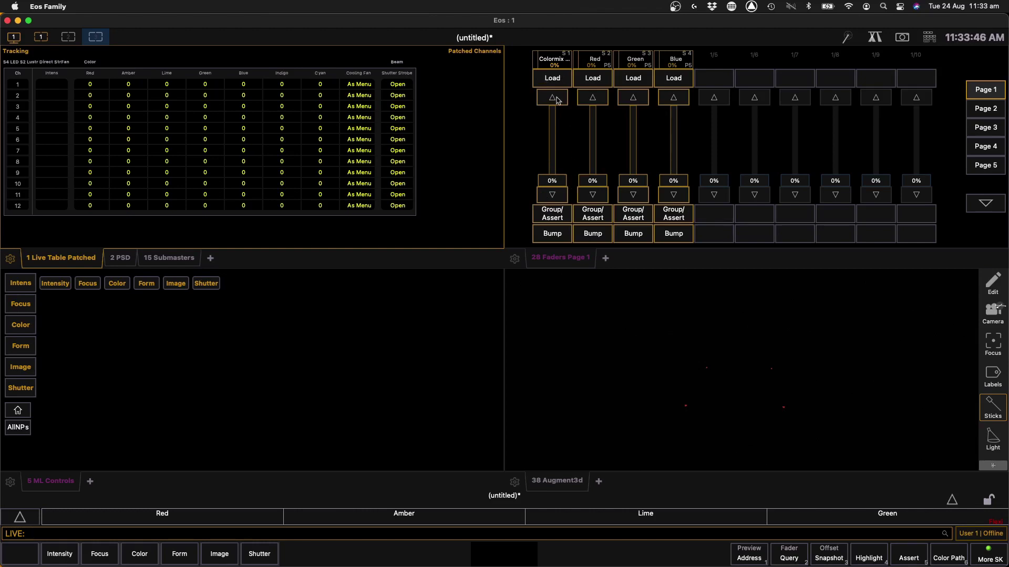
click(563, 220)
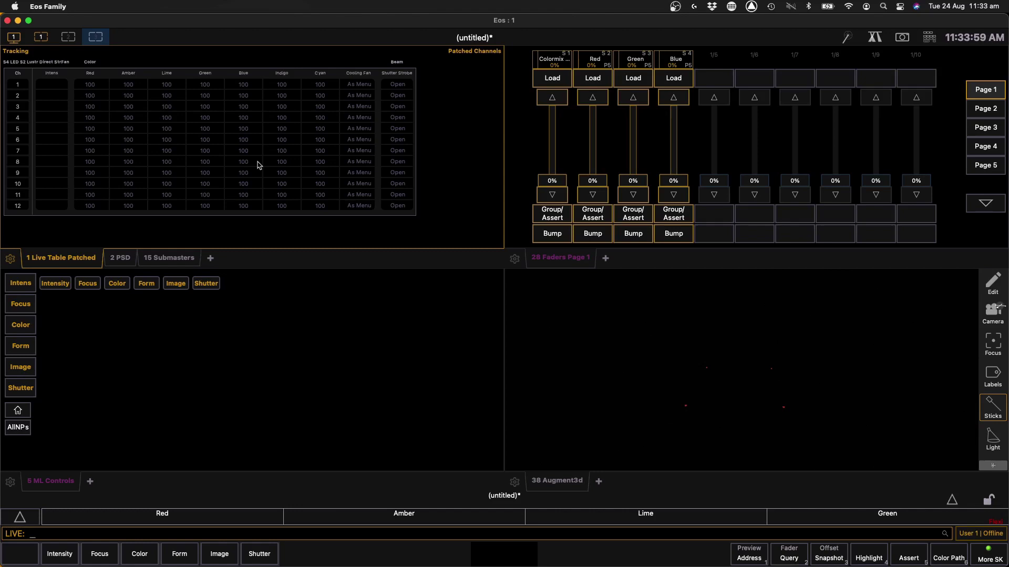
Set channels 1 thru 12 to full intensity.
text(1)
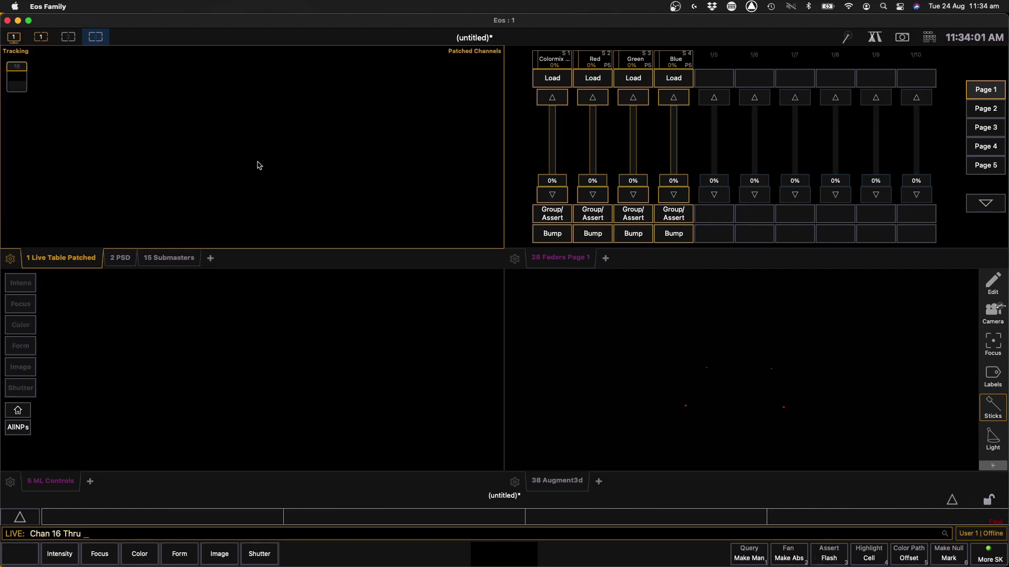
text(t)
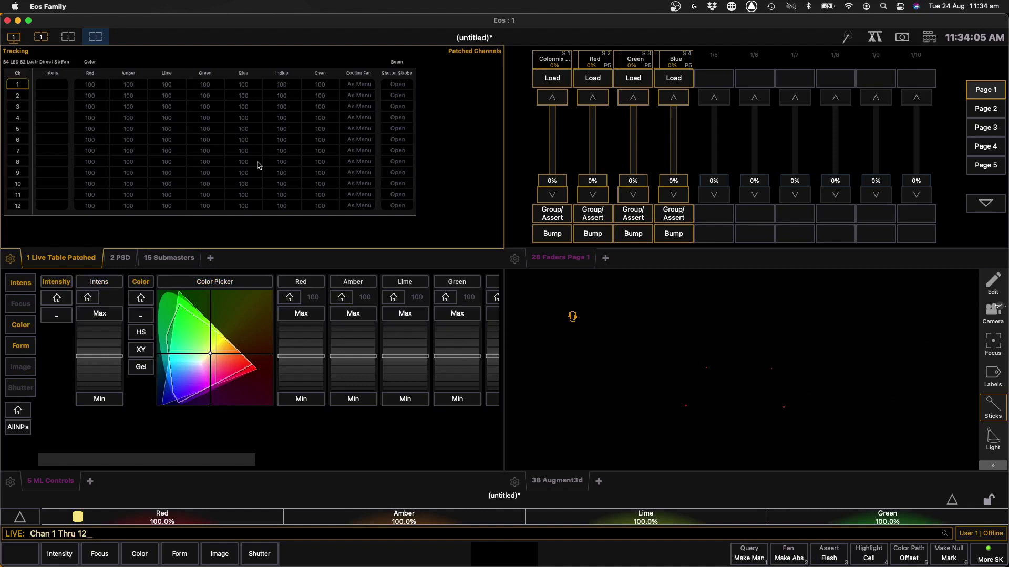
text(f)
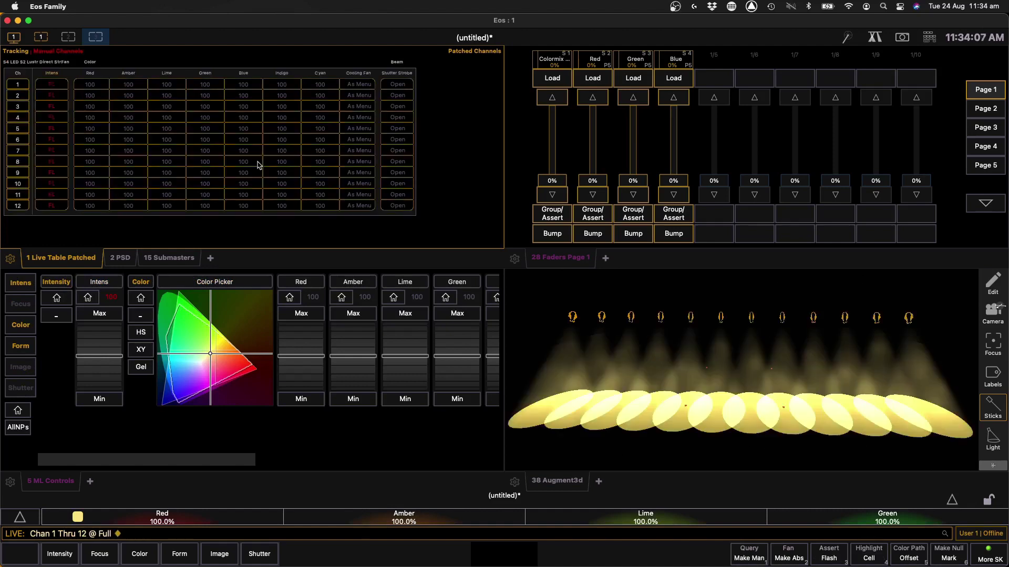